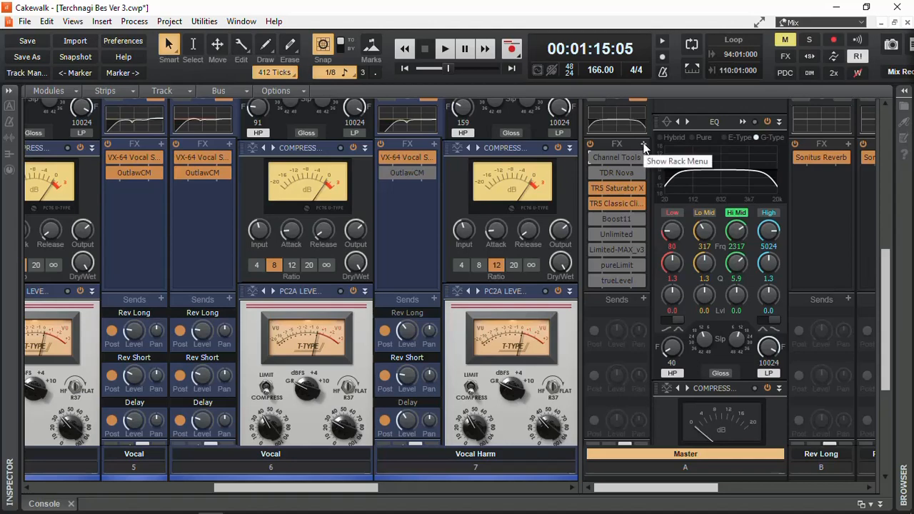
- Locate Channel Tools among the Cakewalk audio effects that can be inserted into the Master bus FX rack
left_click(644, 146)
mouse_move(501, 183)
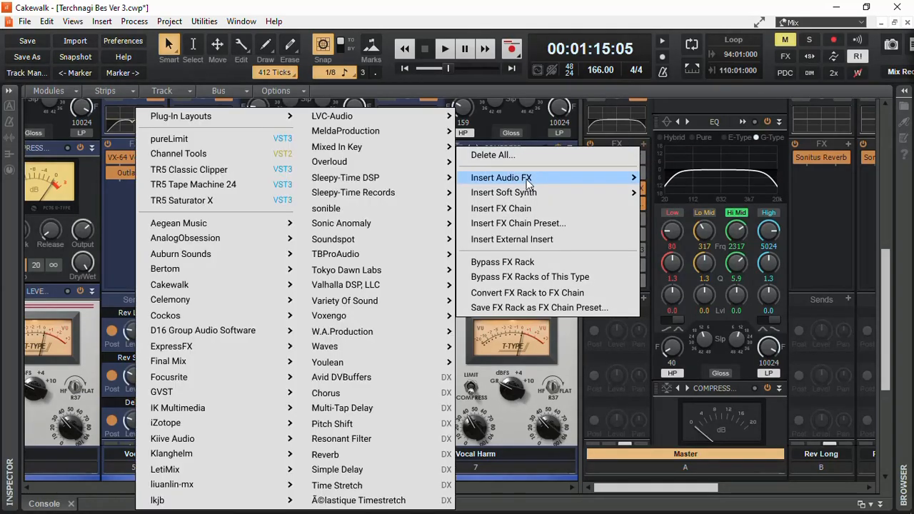
mouse_move(209, 286)
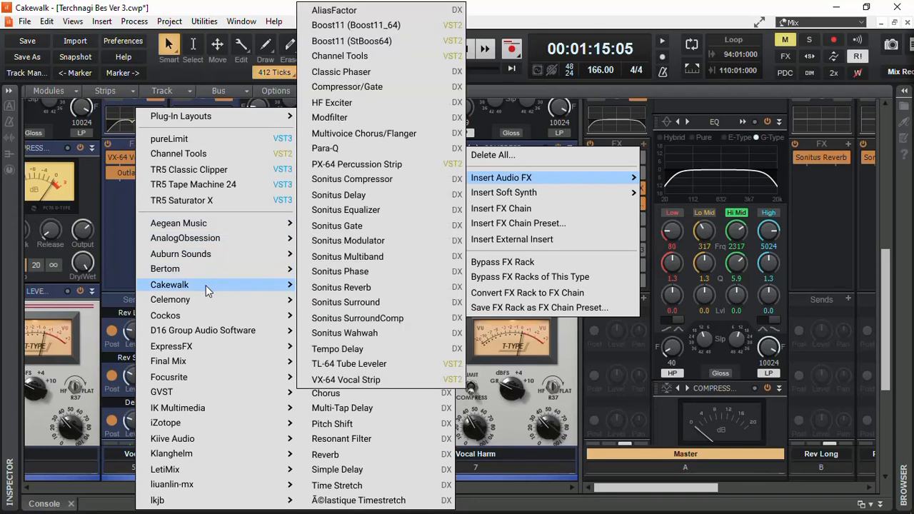
left_click(380, 58)
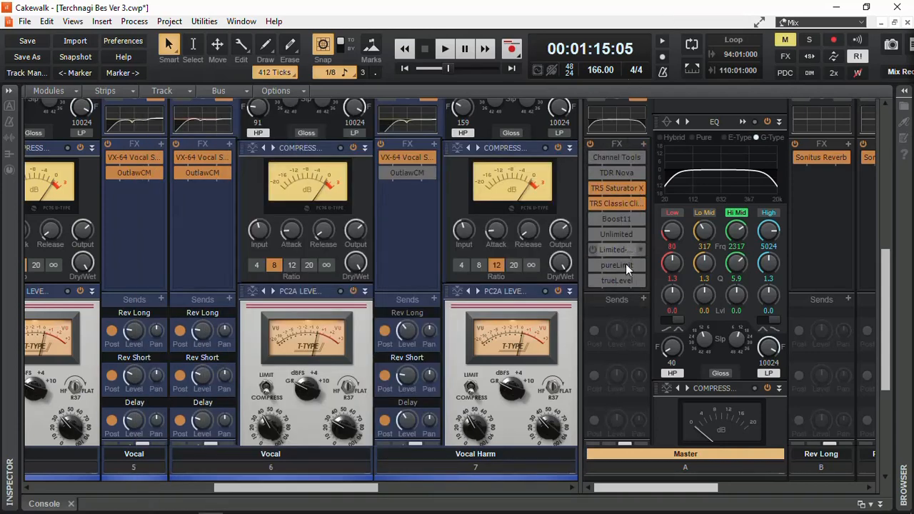
- Enable the existing Channel Tools effect in the Master bus FX rack and open its window
left_click(595, 159)
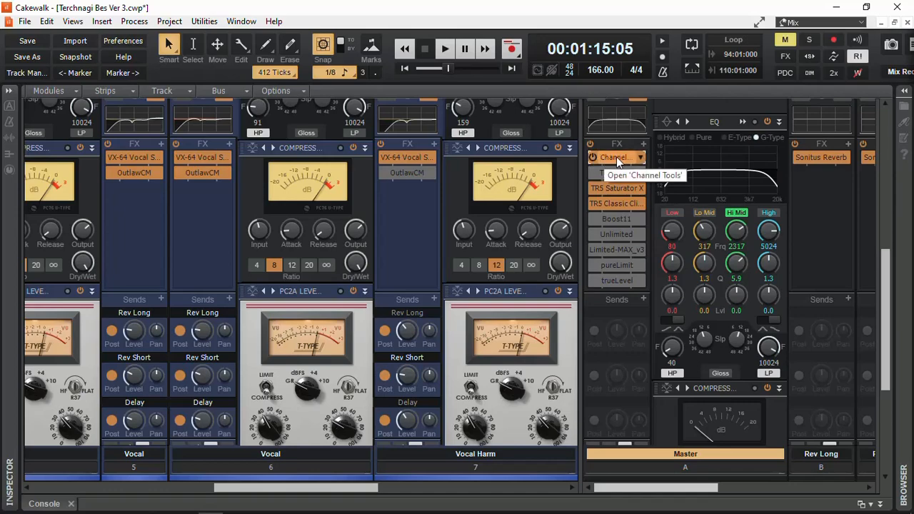
double_click(619, 159)
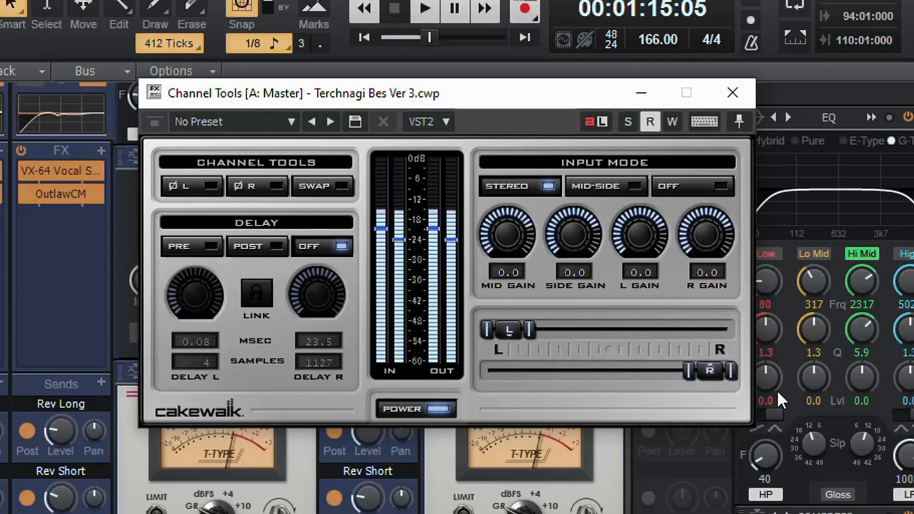
- Display the Channel Tools signal-flow diagram to examine the processing order, and close it again
mouse_move(590, 345)
left_click(198, 412)
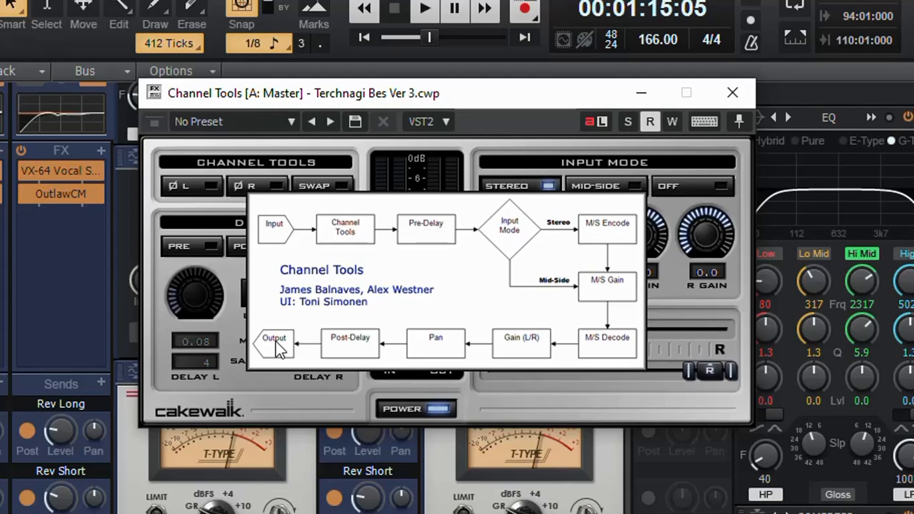
left_click(244, 397)
left_click(215, 409)
left_click(214, 409)
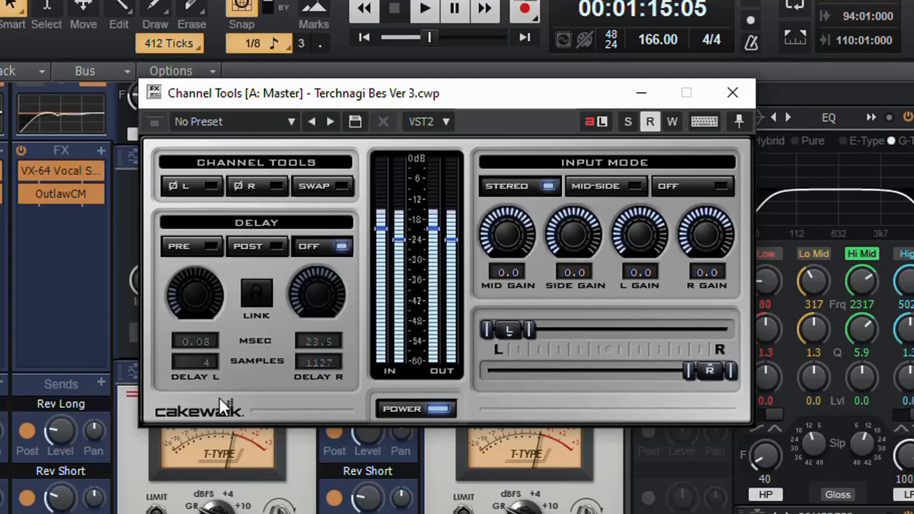
left_click(203, 409)
left_click(218, 405)
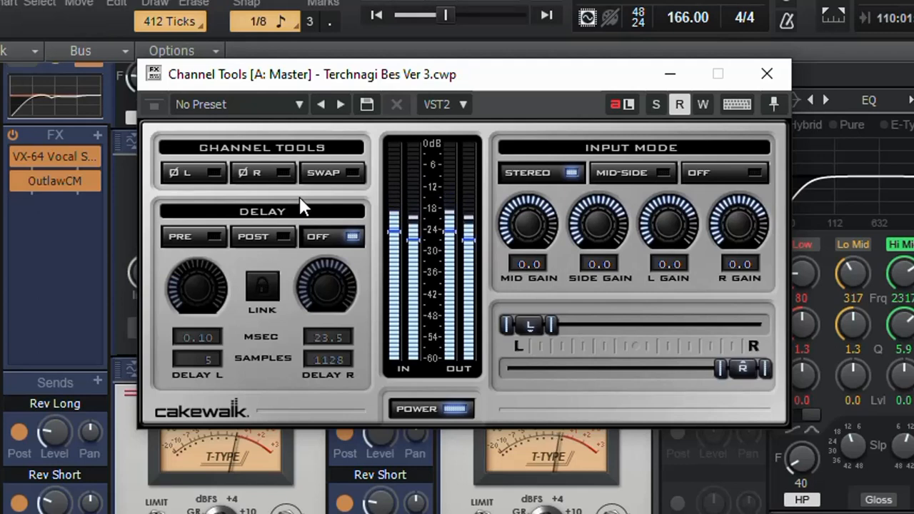
- Test phase inversion on the left and right channels, separately and together, and the channel swap, switching each off again
left_click(214, 176)
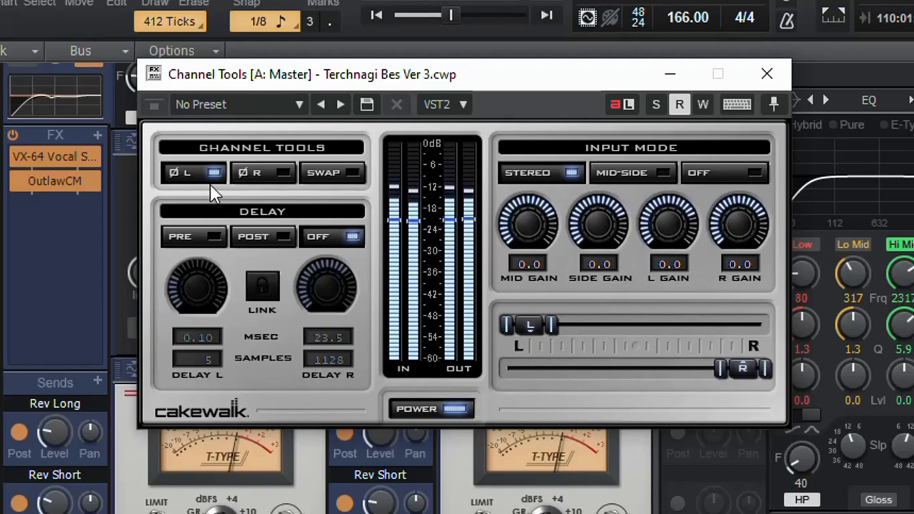
left_click(208, 169)
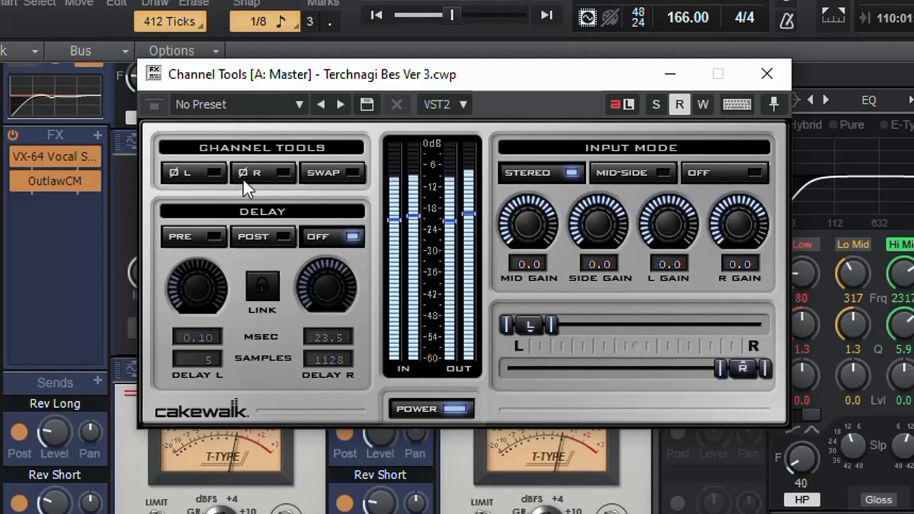
left_click(280, 175)
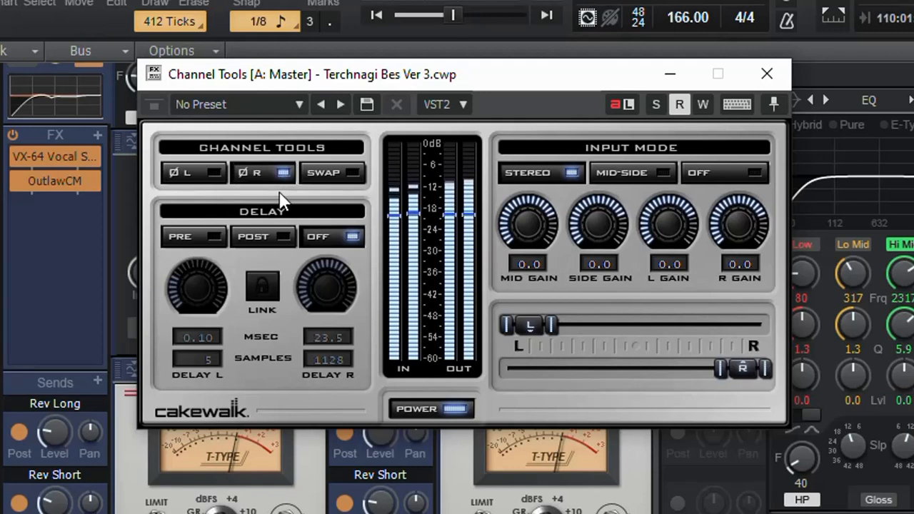
left_click(215, 178)
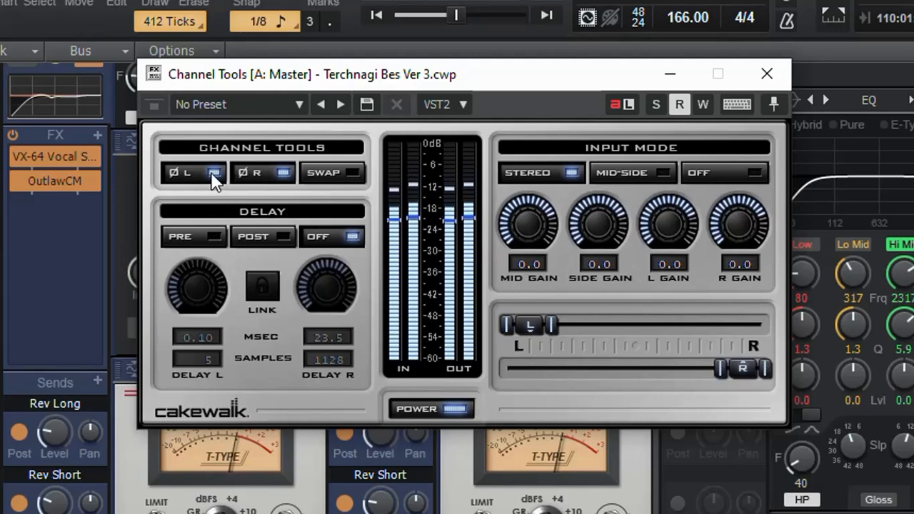
left_click(215, 177)
left_click(280, 171)
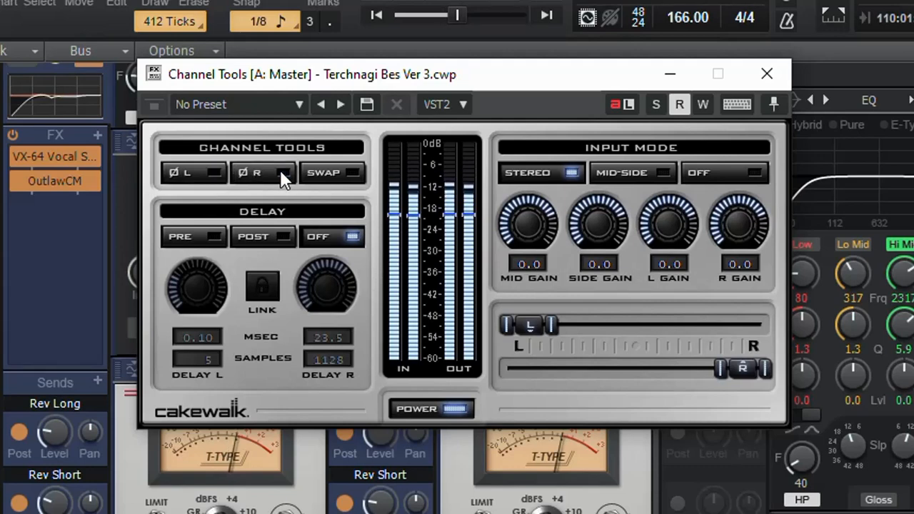
left_click(354, 170)
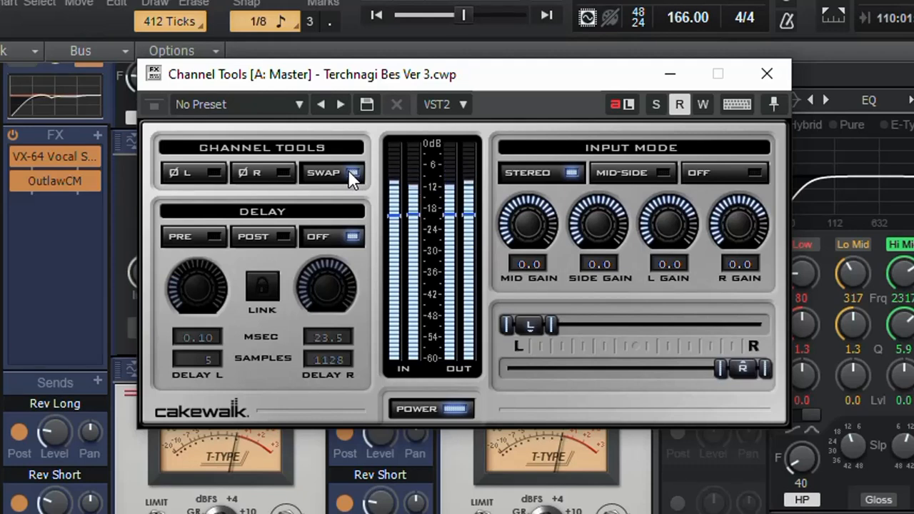
left_click(351, 172)
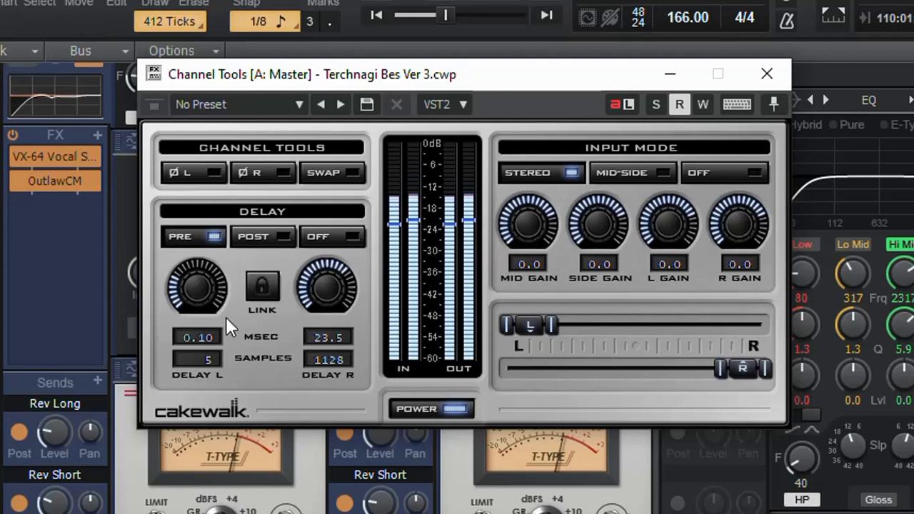
- With the delay in Pre mode, raise the left delay to 202 ms and lower the right delay to 0 ms
left_click_drag(196, 297, 193, 273)
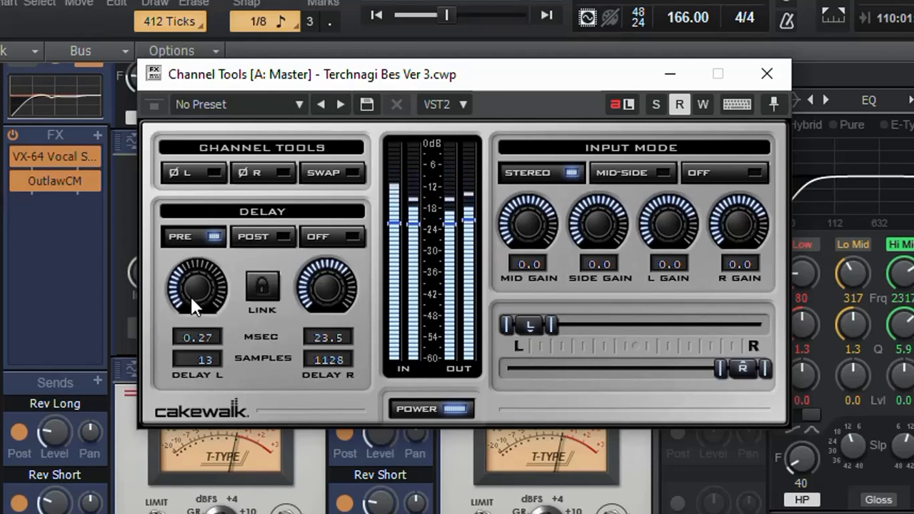
mouse_move(190, 296)
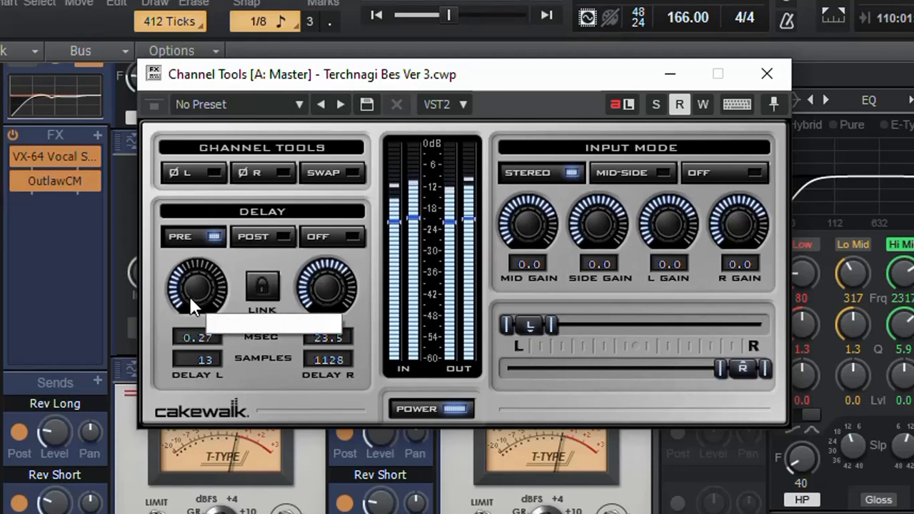
left_click_drag(190, 296, 184, 188)
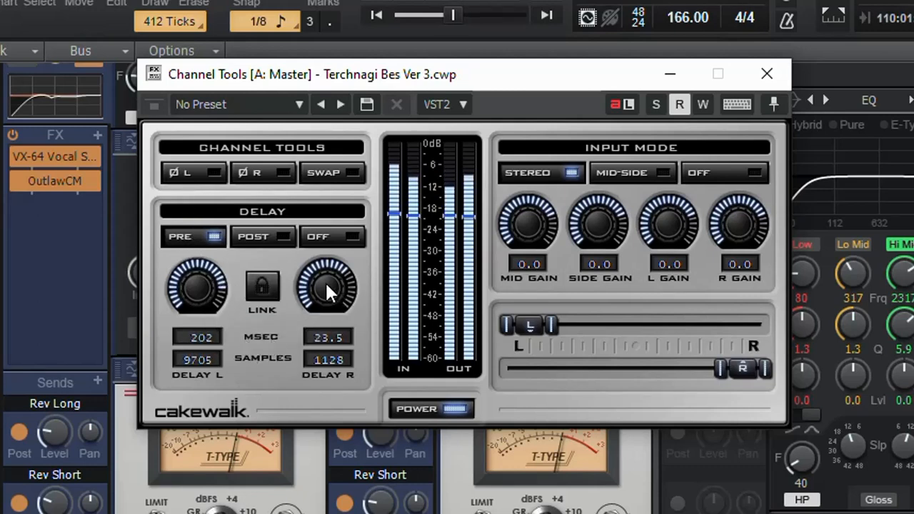
left_click_drag(325, 281, 311, 429)
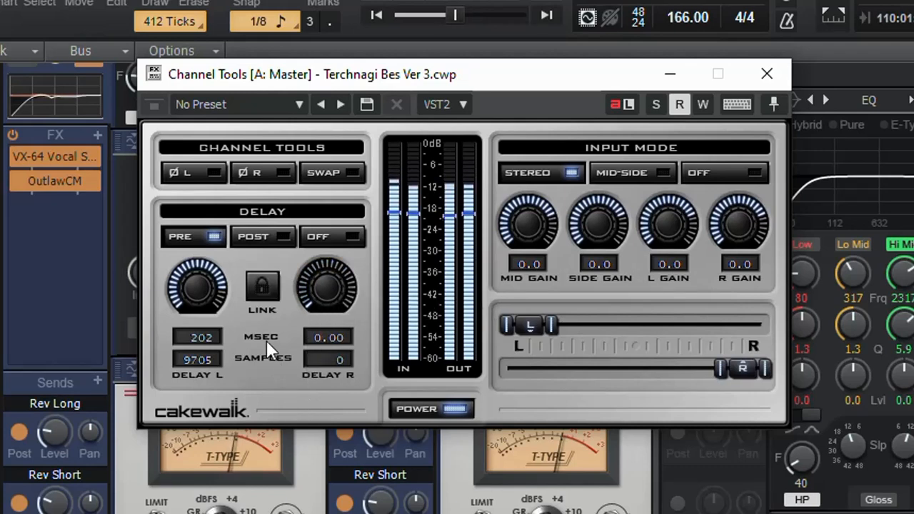
- Test shorter left delays in Post mode down to 0.31 ms, then turn the delay off with the left delay at 0 ms
left_click(283, 238)
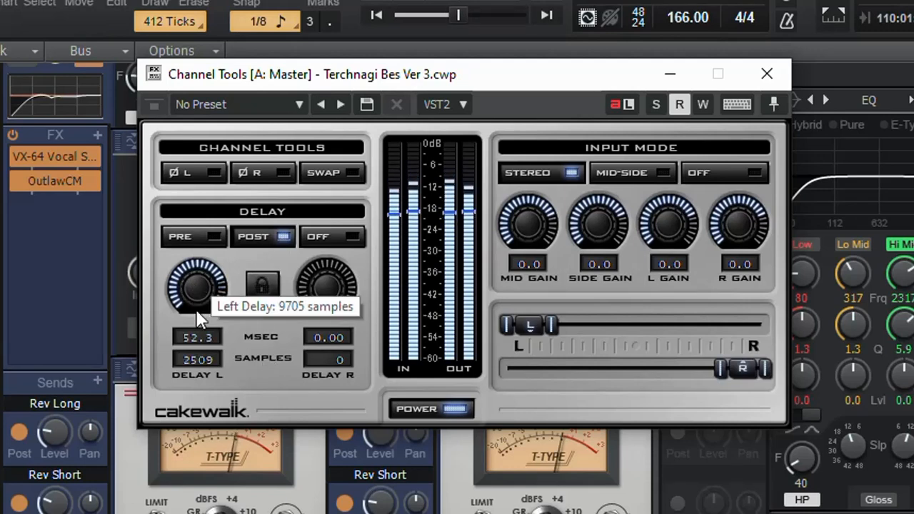
left_click_drag(214, 314, 223, 379)
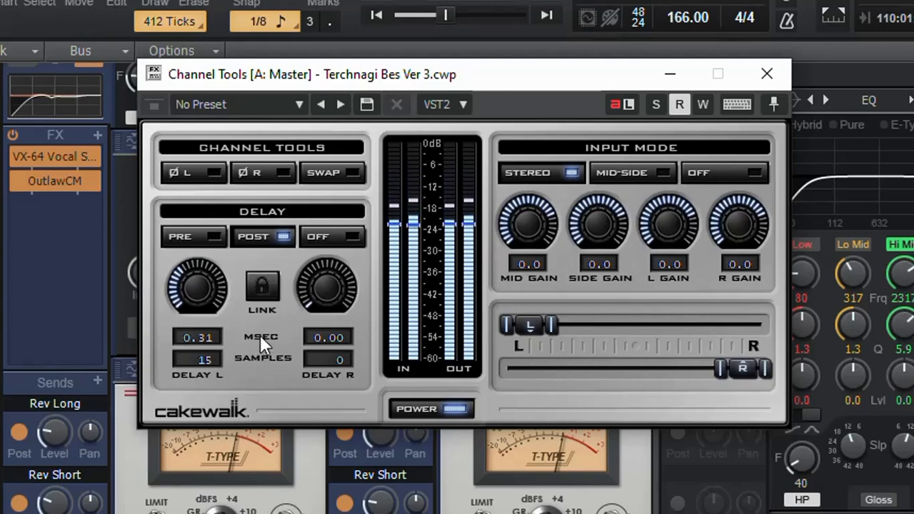
left_click(348, 236)
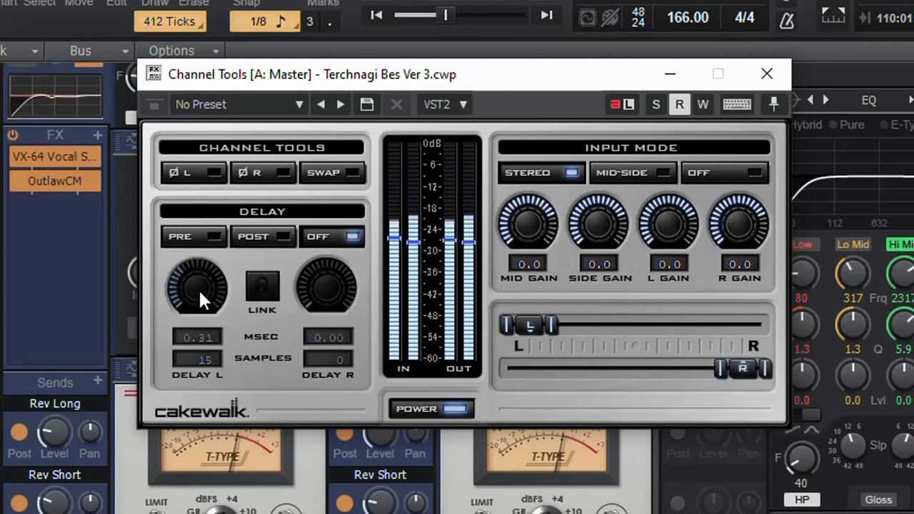
left_click_drag(198, 288, 245, 421)
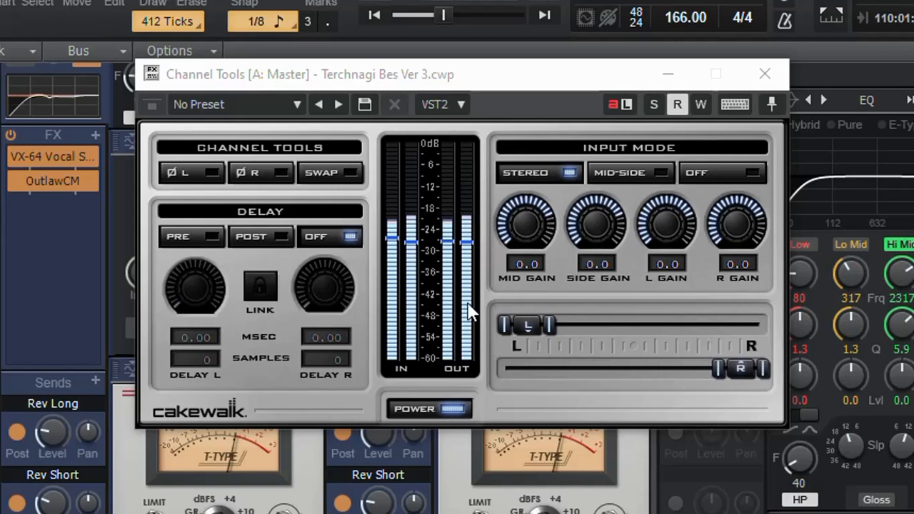
- Review the signal-flow diagram again, and switch the input mode off and back to Stereo
left_click(200, 411)
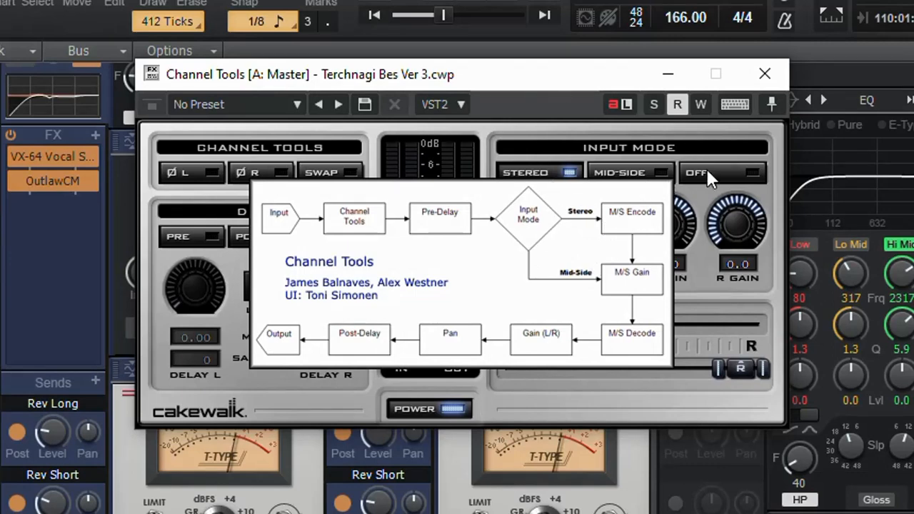
left_click(214, 413)
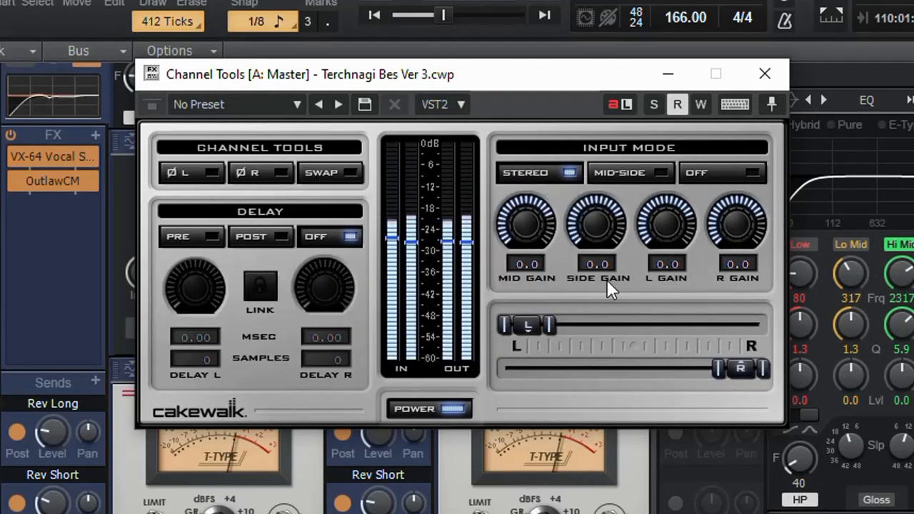
left_click(751, 172)
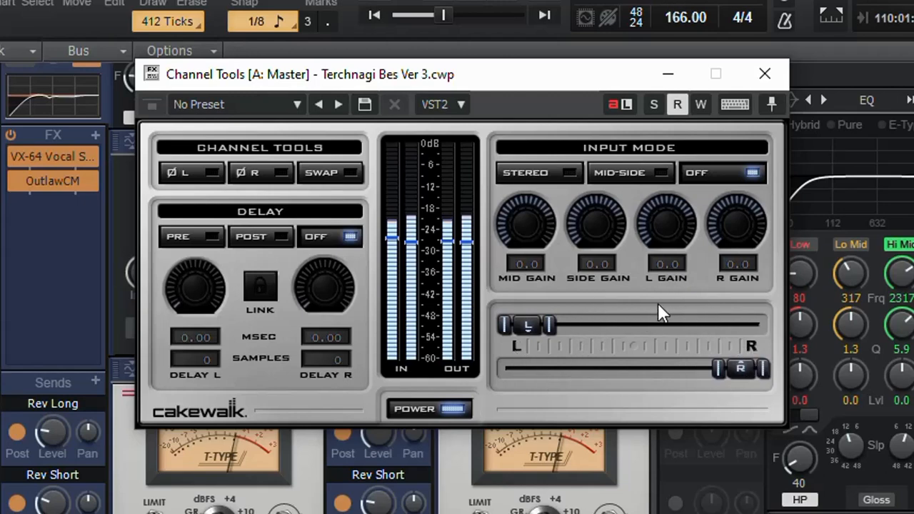
left_click(570, 174)
- Test lowering the Mid Gain to -24.3 dB and the Side Gain to -∞ during playback, resetting each to 0.0 dB
mouse_move(604, 351)
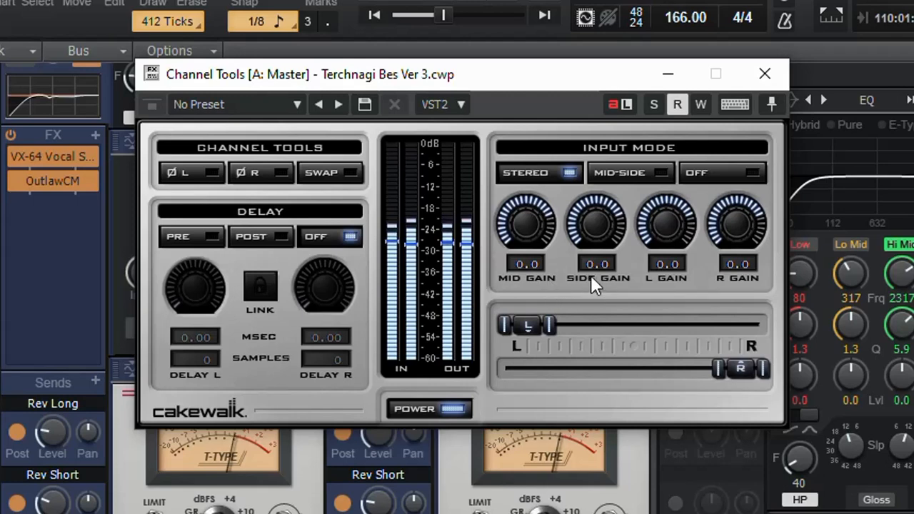
mouse_move(525, 224)
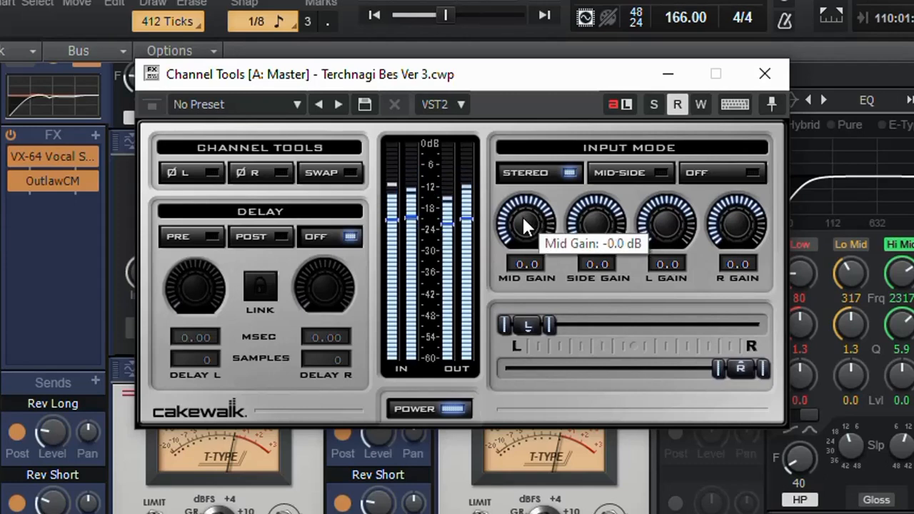
left_click_drag(525, 225, 537, 331)
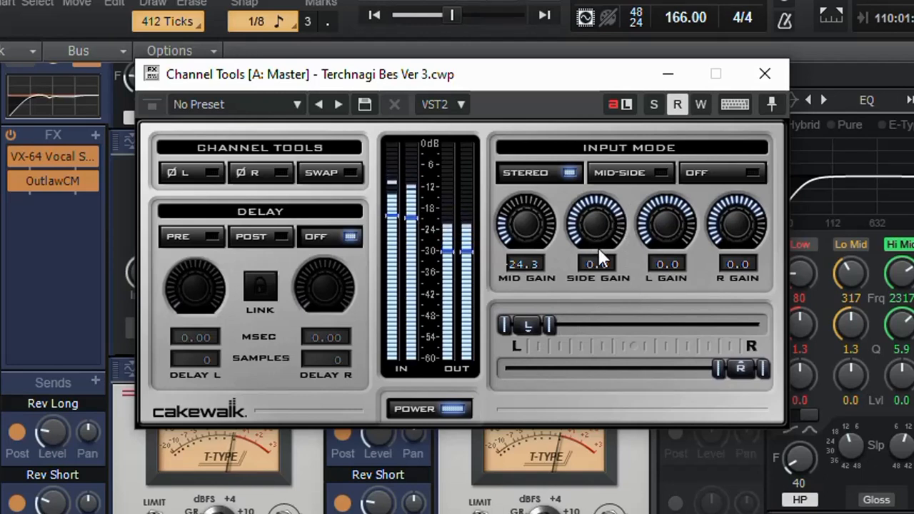
double_click(520, 232)
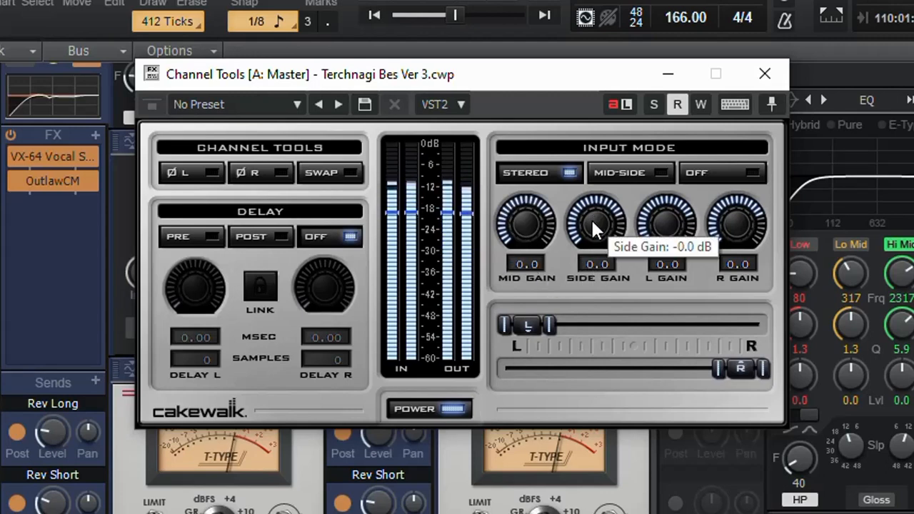
left_click_drag(591, 218, 617, 423)
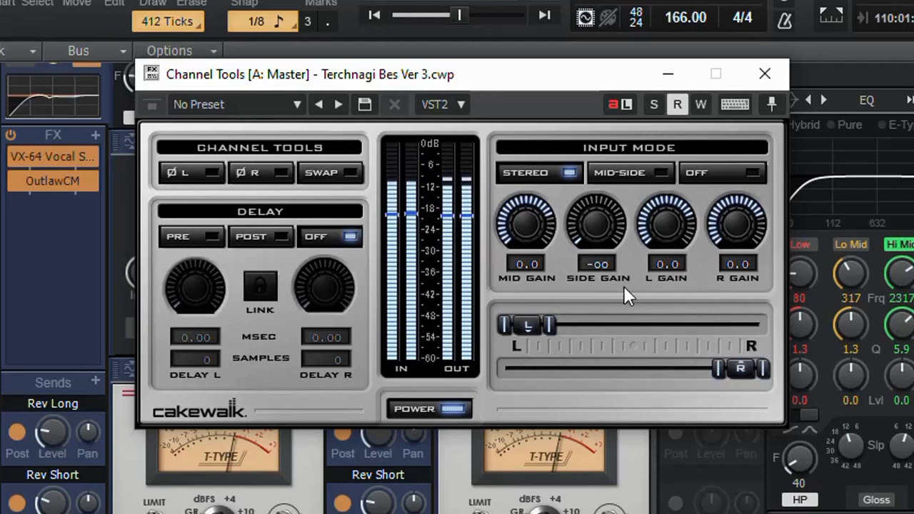
double_click(594, 222)
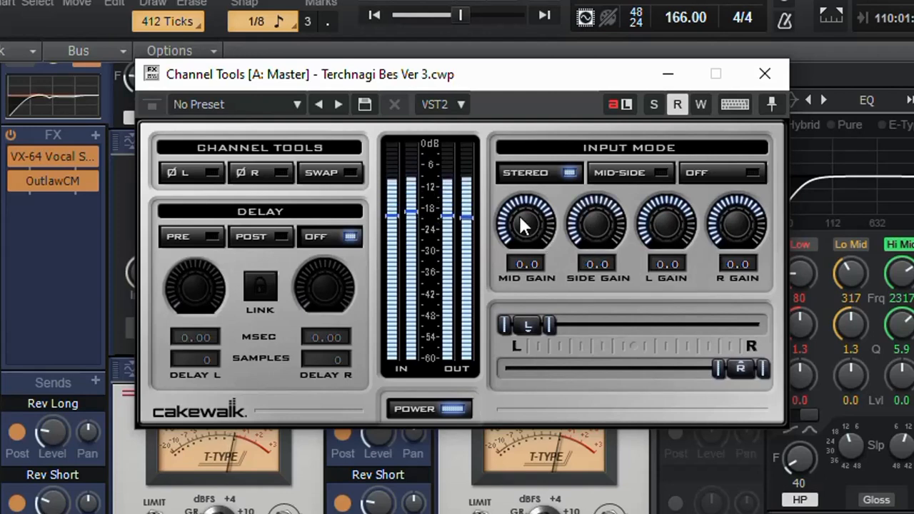
- Raise the Side Gain to 4.0 dB, leaving the Mid Gain at 0.0 dB
mouse_move(522, 214)
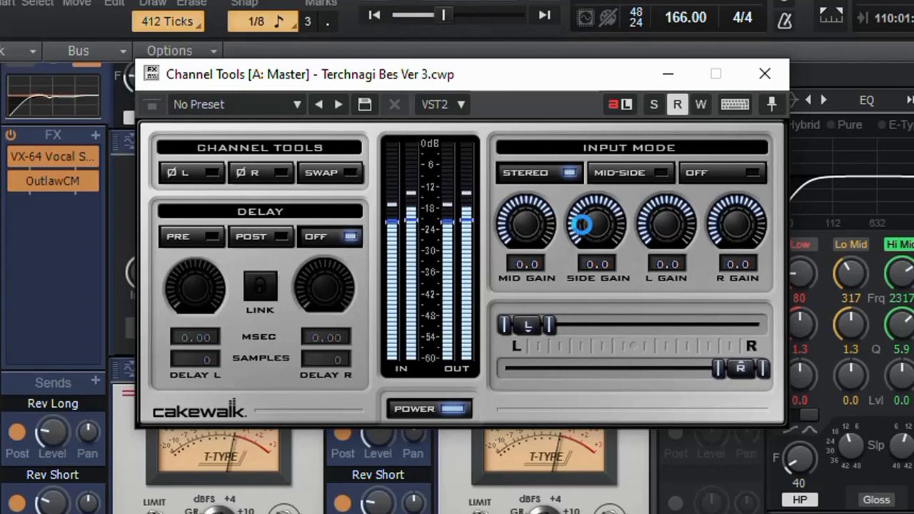
mouse_move(582, 223)
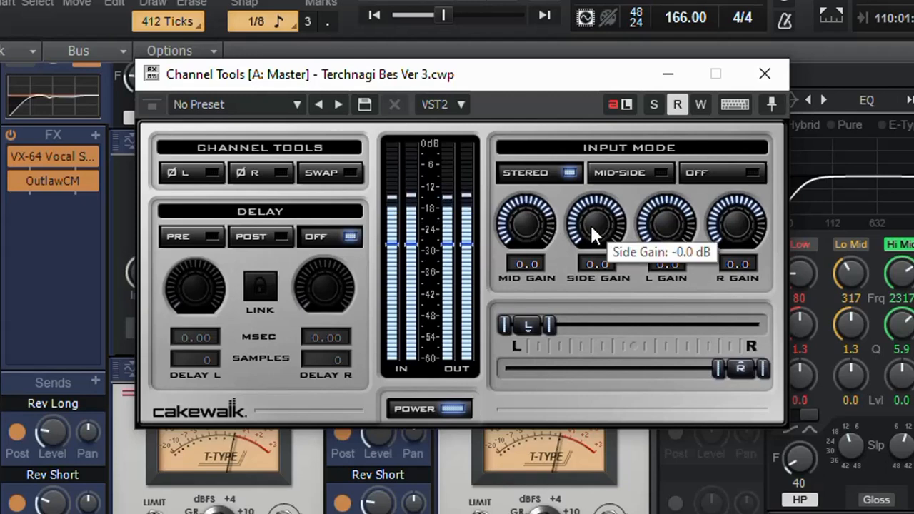
left_click_drag(589, 223, 586, 191)
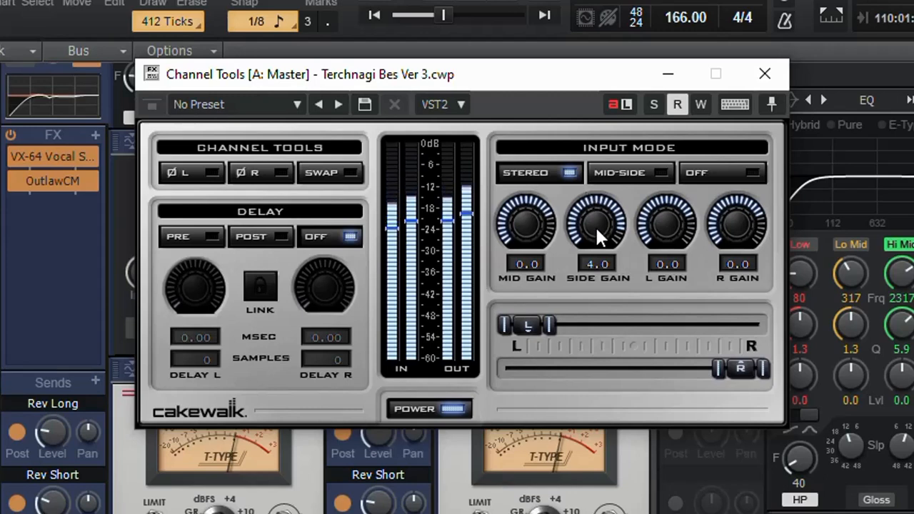
- Reset the Side Gain to 0.0 dB and test the L Gain at -8.1 dB and R Gain at 1.0 dB, returning both to 0.0
double_click(595, 223)
mouse_move(670, 220)
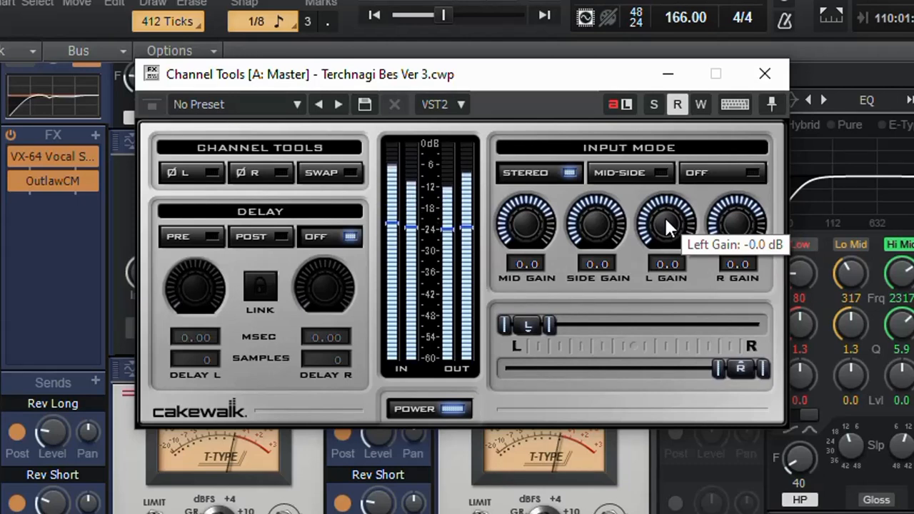
left_click_drag(668, 227, 670, 171)
left_click_drag(735, 218, 714, 232)
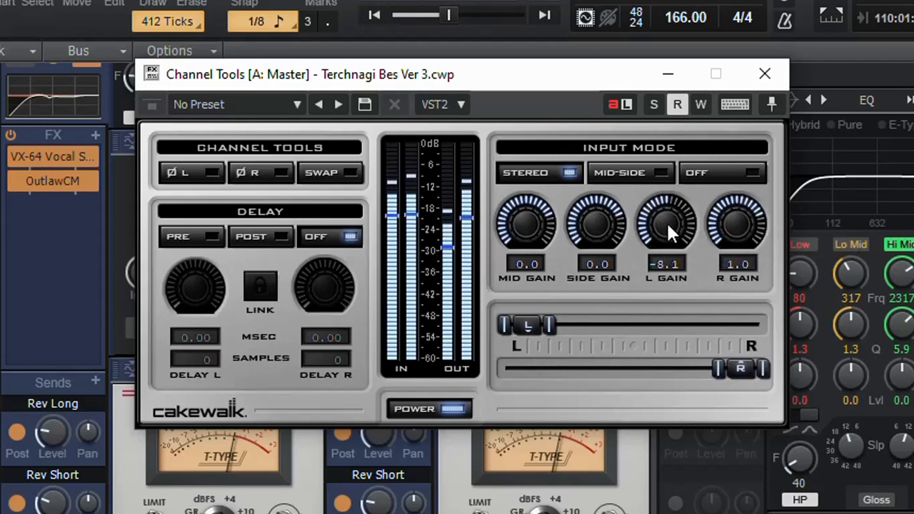
double_click(667, 222)
double_click(740, 225)
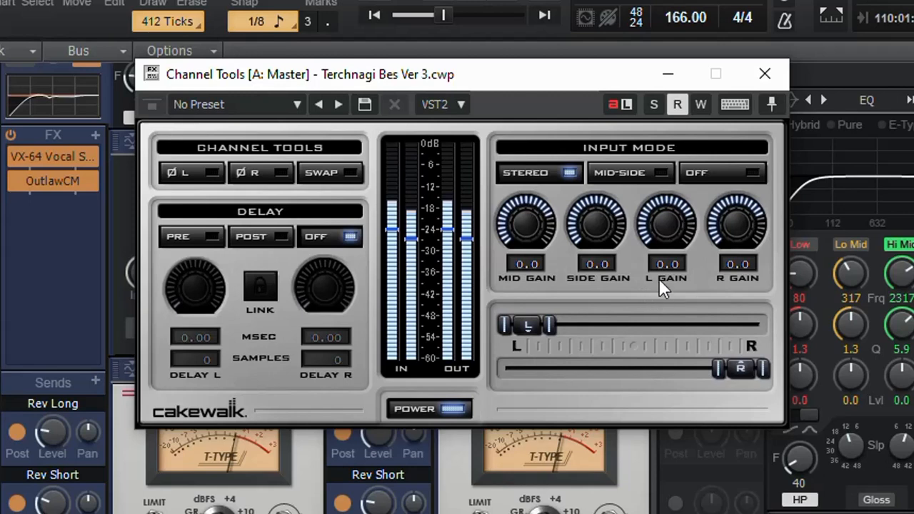
- Switch the input mode to Mid-Side and back to Stereo, and review the signal-flow diagram for the panning stage
left_click(654, 172)
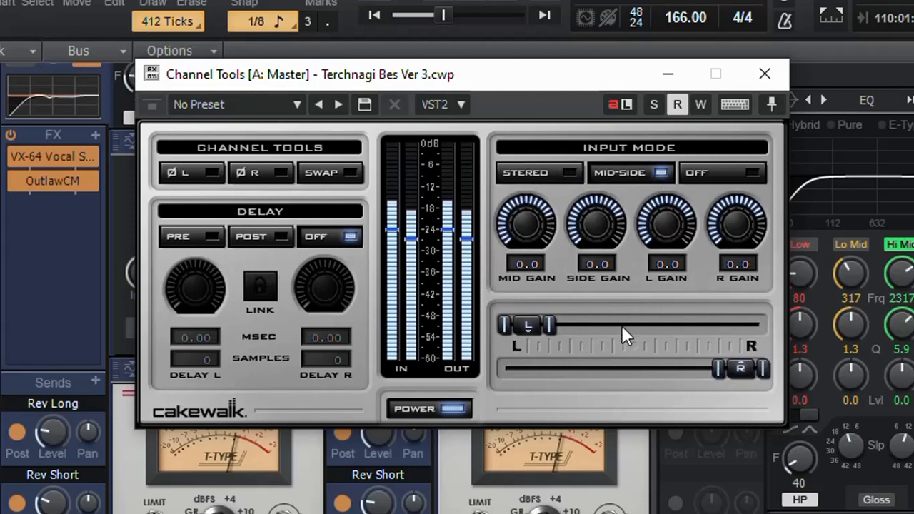
mouse_move(621, 325)
mouse_move(602, 247)
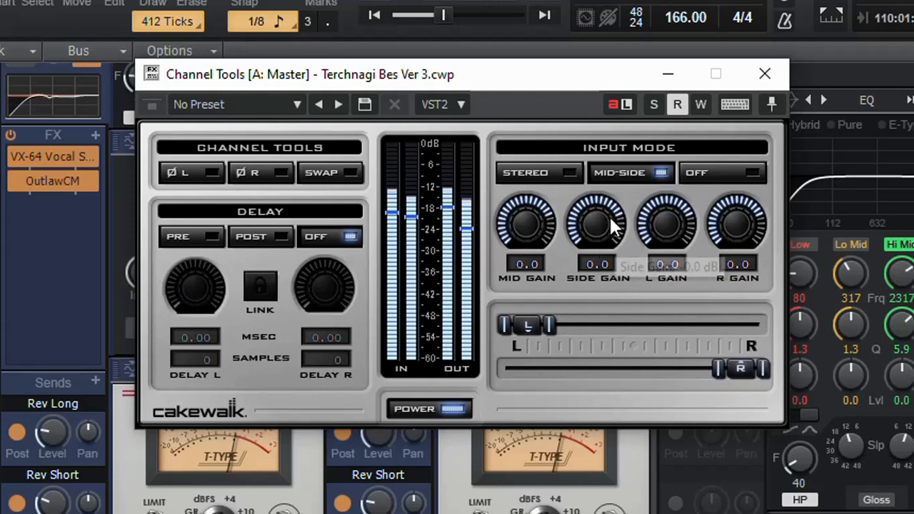
left_click(565, 179)
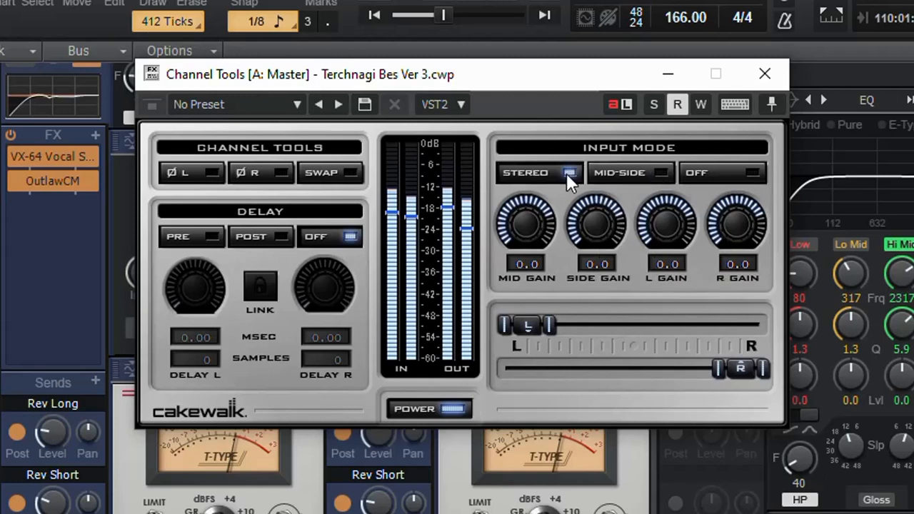
mouse_move(647, 316)
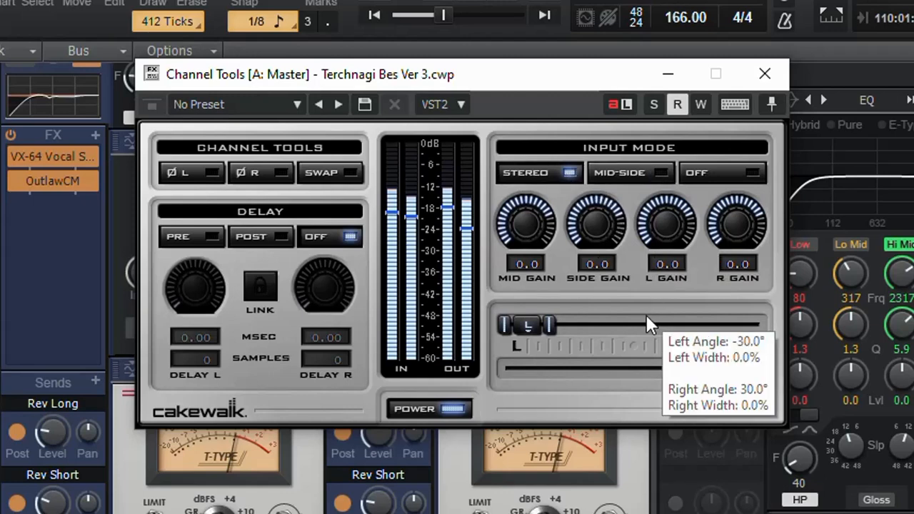
left_click(204, 404)
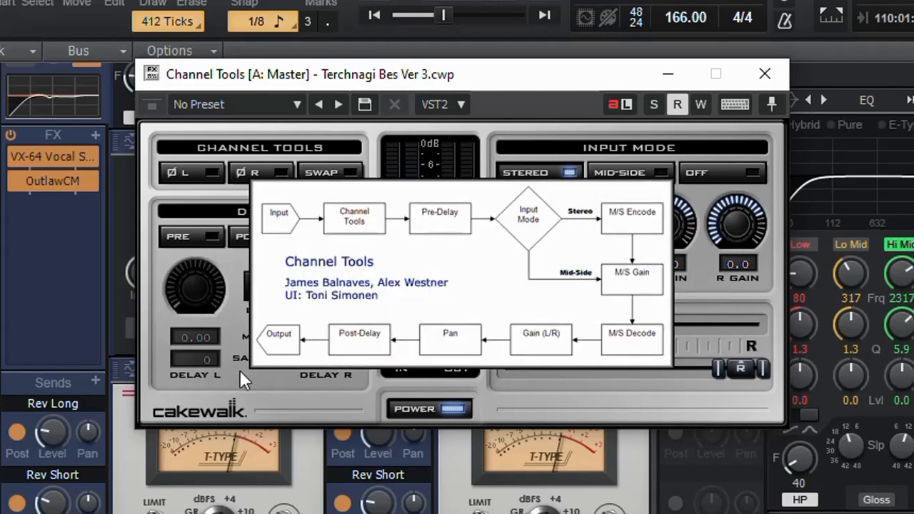
left_click(202, 411)
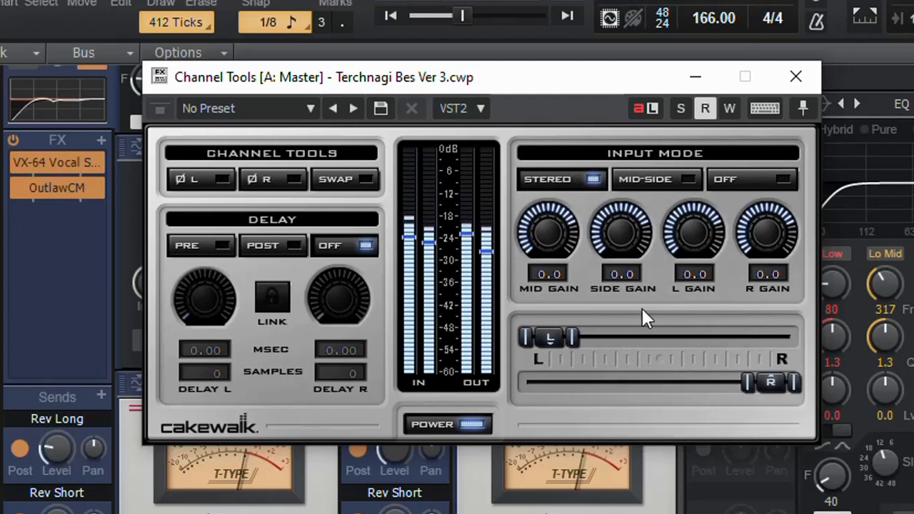
- Reverse the stereo image during playback by panning the left channel to 30.0° and the right channel to -30.0°
mouse_move(549, 337)
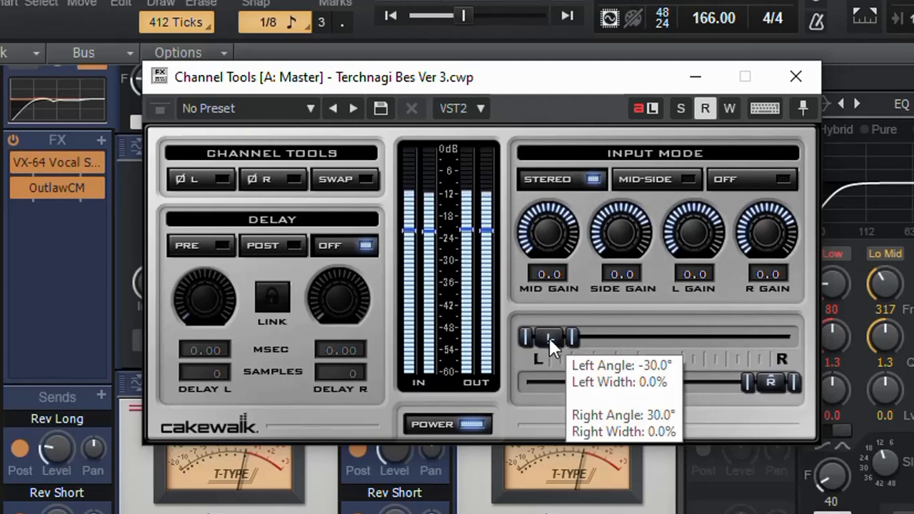
left_click_drag(550, 338, 659, 343)
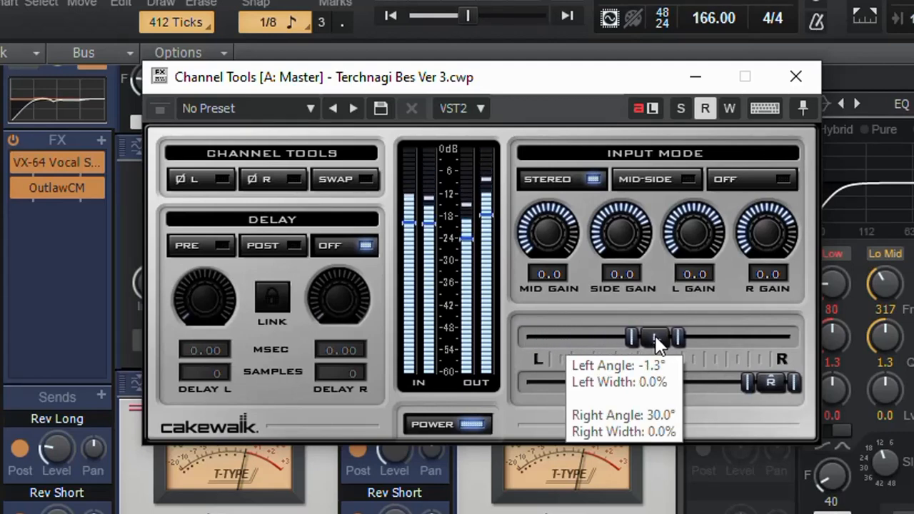
left_click_drag(657, 343, 793, 337)
mouse_move(654, 374)
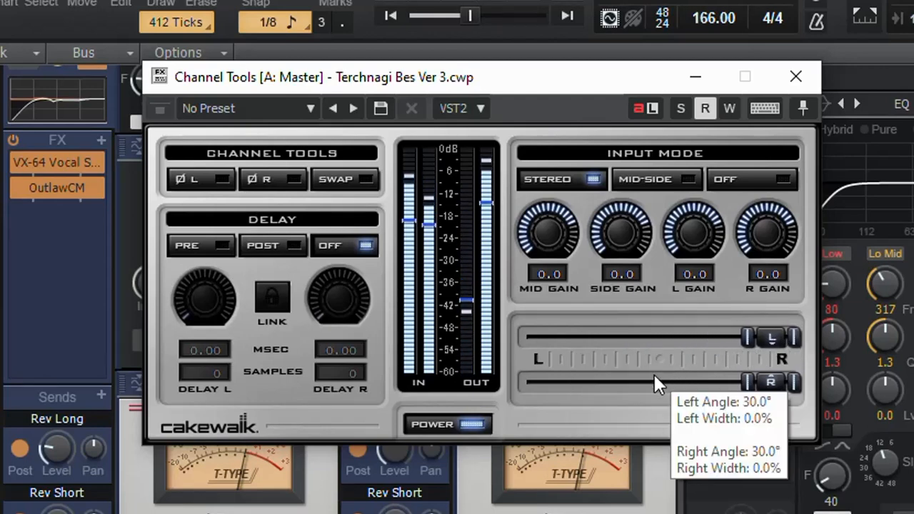
left_click_drag(778, 385, 538, 383)
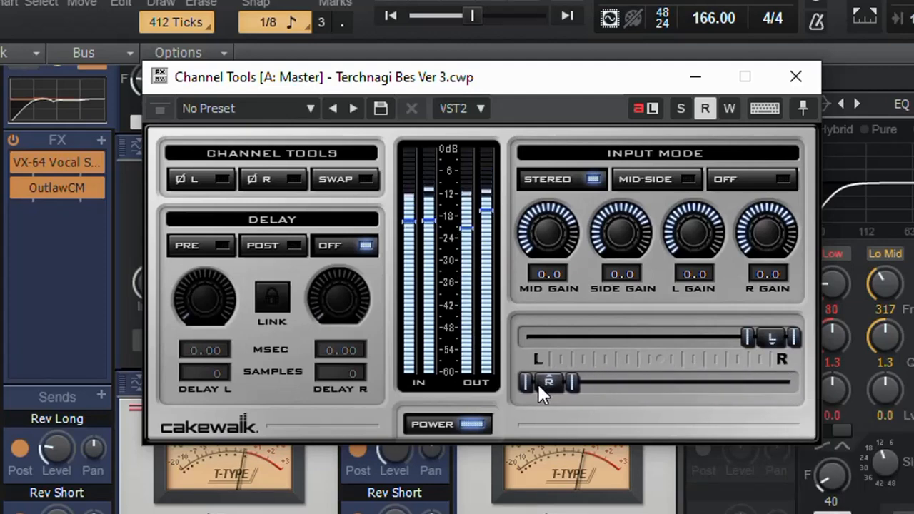
mouse_move(538, 383)
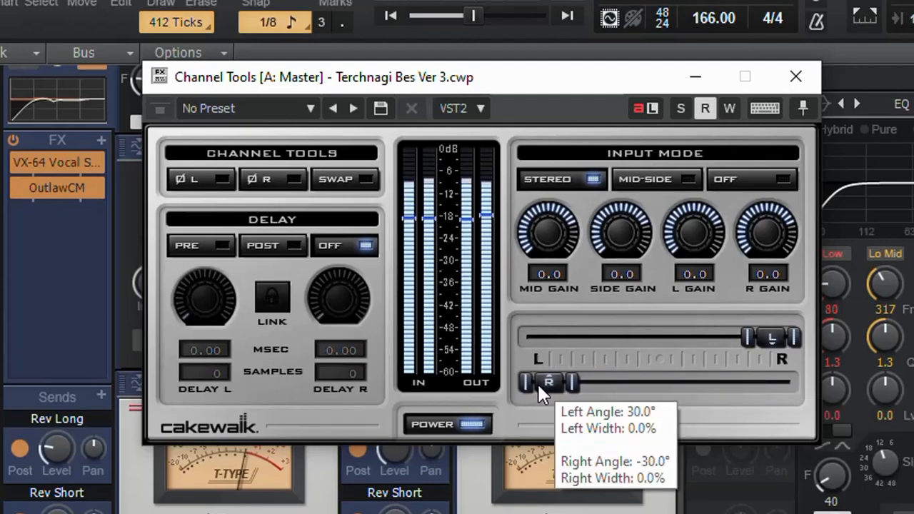
- Toggle Swap on and off, and restore the left channel's angle to -30.0° and the right channel's to 30.0°
left_click(365, 178)
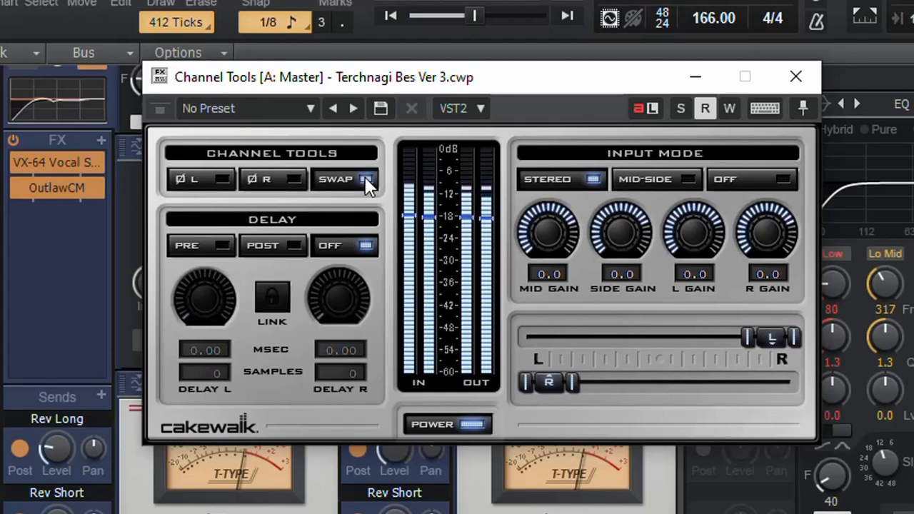
left_click(365, 179)
left_click_drag(546, 382, 816, 390)
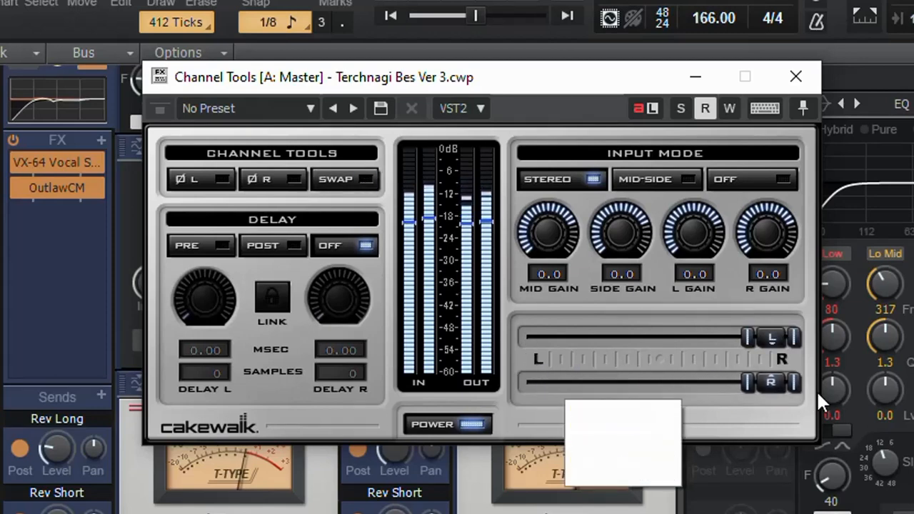
left_click_drag(775, 335, 535, 337)
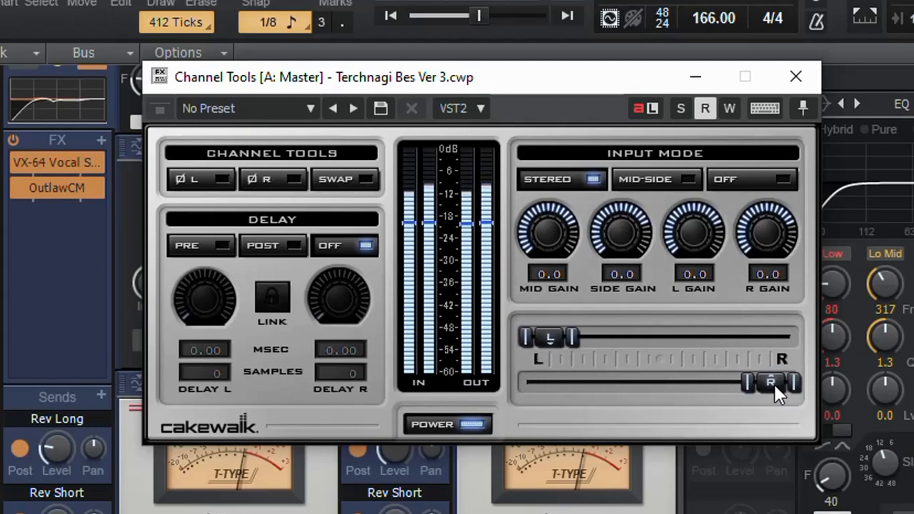
- Test panning the right channel inward toward the centre, and return it to 30.0°
left_click_drag(772, 382, 690, 381)
mouse_move(545, 341)
left_mouse_down()
mouse_move(621, 336)
mouse_move(550, 336)
left_mouse_up()
left_click_drag(678, 383, 818, 384)
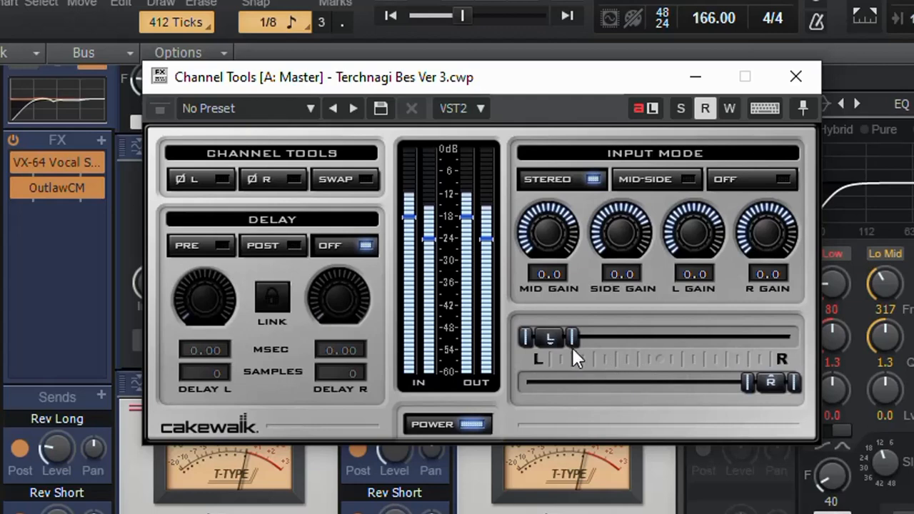
- Widen the left and right channels by extending each one's inner width handle to about the centre of the stereo field
left_click_drag(574, 339, 659, 341)
left_click_drag(668, 345, 664, 343)
left_click_drag(527, 338, 509, 358)
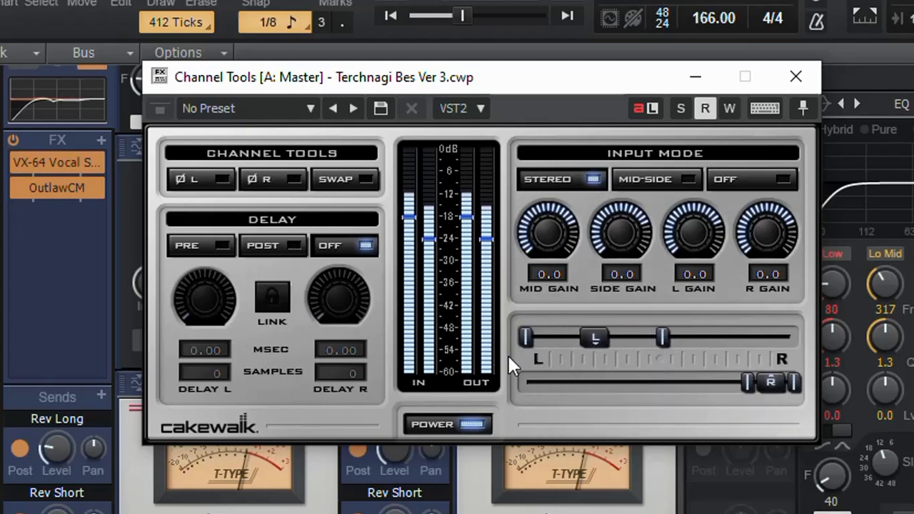
left_click_drag(747, 386, 662, 382)
left_click_drag(794, 376, 775, 417)
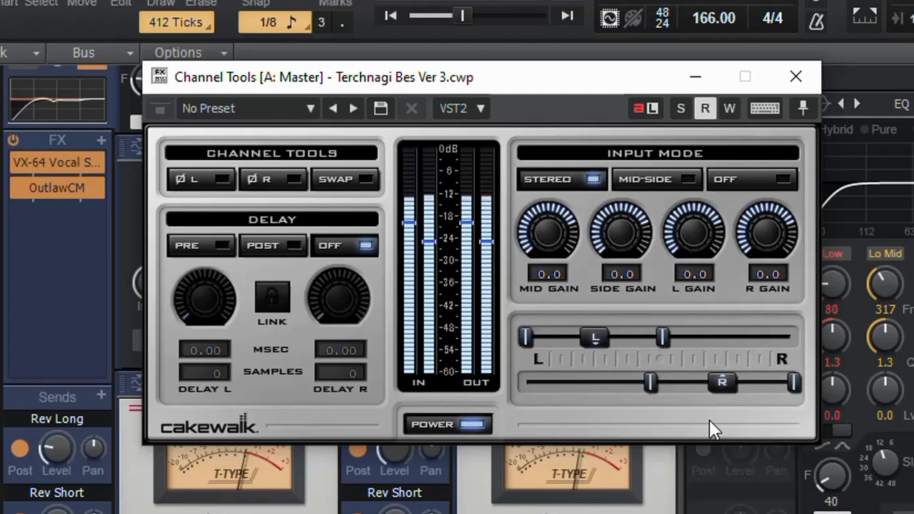
- Test different channel widths, spreading the right channel past the centre and the left across most of the field, and collapse the left channel's width again
left_click_drag(663, 337, 501, 339)
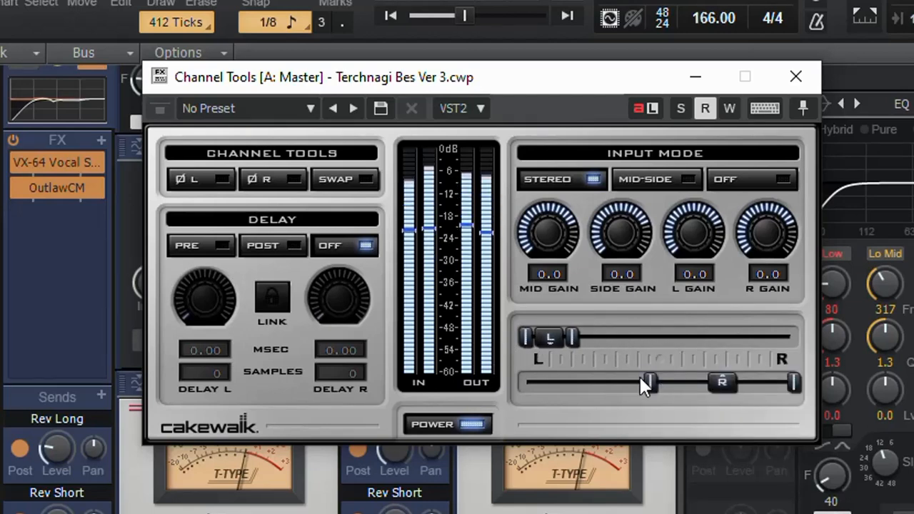
left_click_drag(650, 379, 612, 383)
left_click_drag(577, 337, 716, 345)
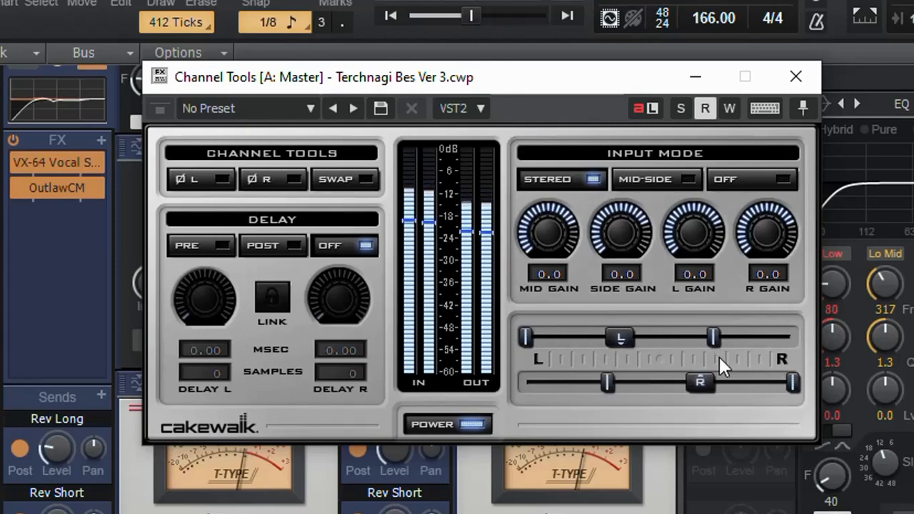
mouse_move(715, 334)
left_mouse_down()
mouse_move(669, 334)
mouse_move(760, 342)
mouse_move(652, 342)
mouse_move(718, 342)
left_mouse_up()
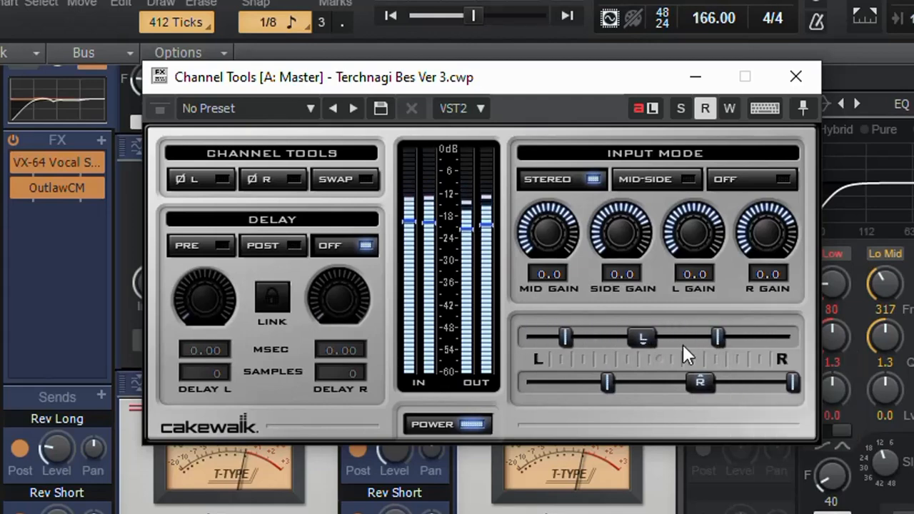
left_click_drag(567, 339, 525, 339)
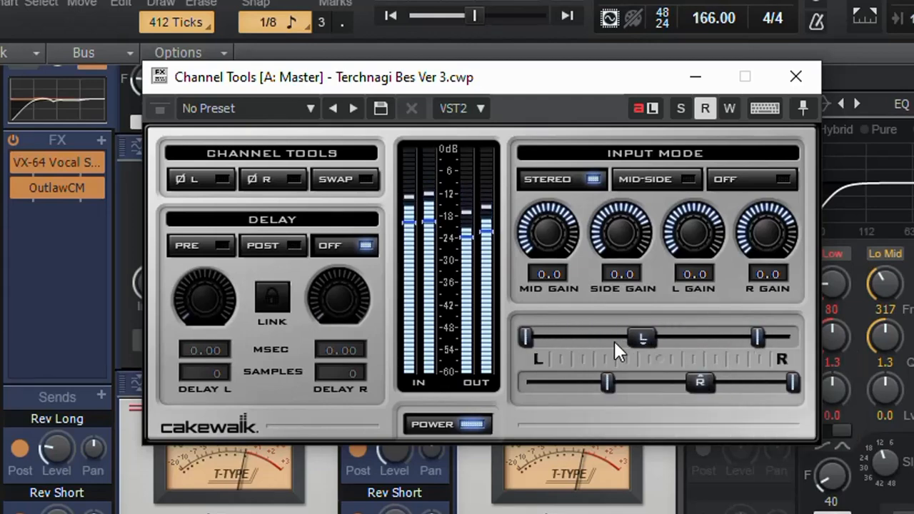
left_click_drag(638, 342, 556, 339)
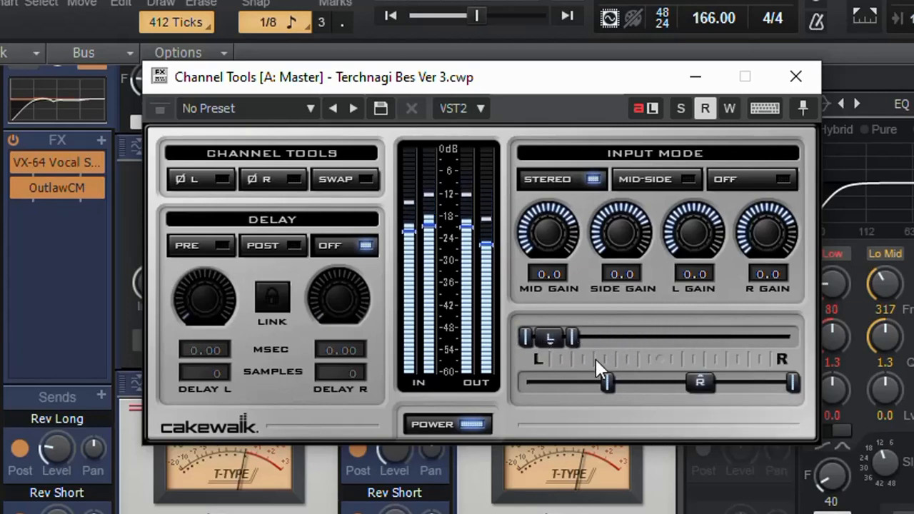
- Spread both channels across the whole stereo field, each at 0.0° angle and 100.0% width
mouse_move(610, 383)
left_mouse_down()
mouse_move(764, 388)
mouse_move(609, 386)
left_mouse_up()
left_click_drag(643, 384, 796, 402)
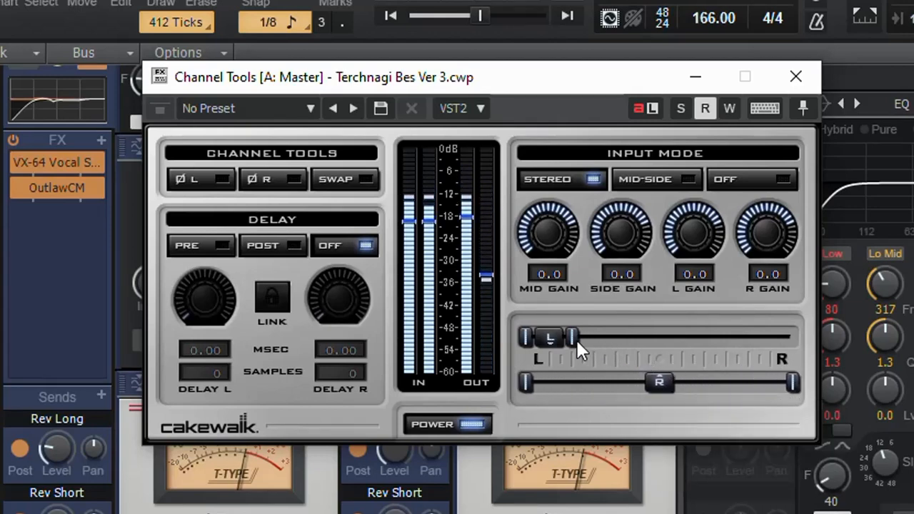
left_click_drag(574, 337, 799, 355)
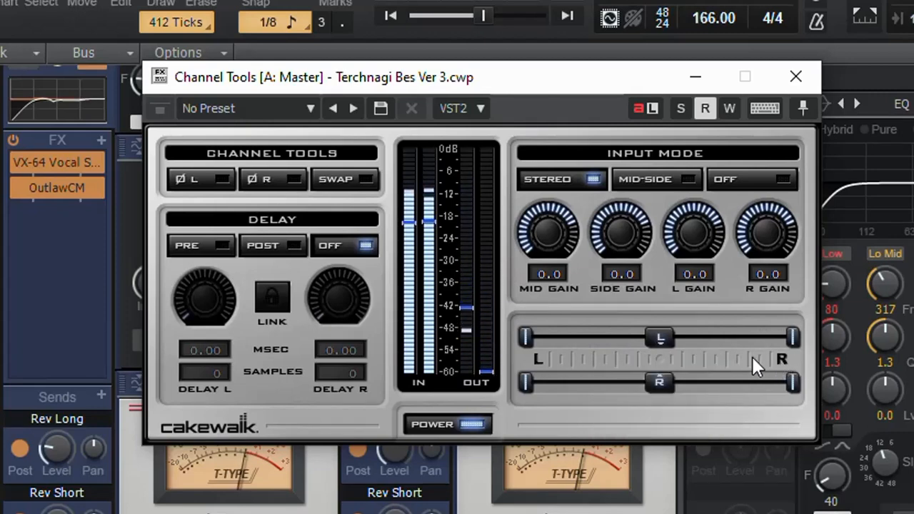
mouse_move(752, 356)
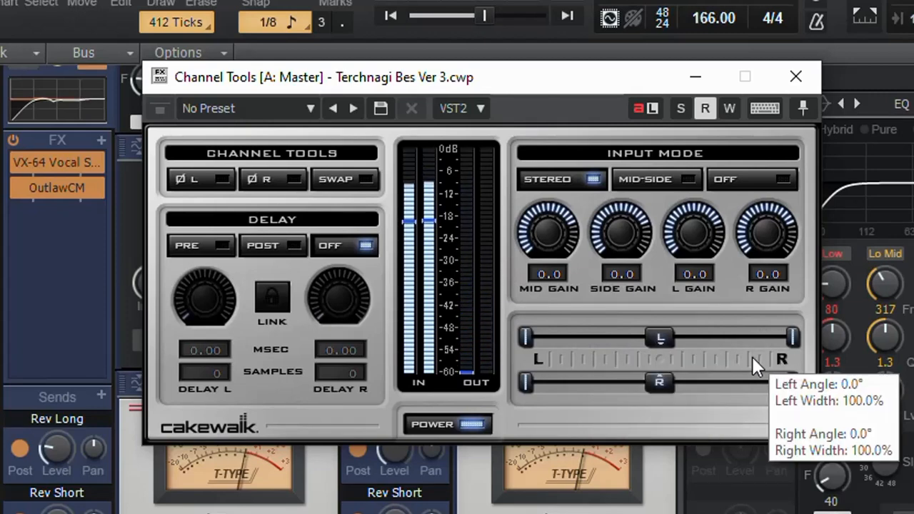
- Collapse both channel widths to 0.0% and restore the left angle to -30.0° and the right angle to 30.0°
mouse_move(524, 340)
left_mouse_down()
mouse_move(645, 355)
mouse_move(773, 343)
left_mouse_up()
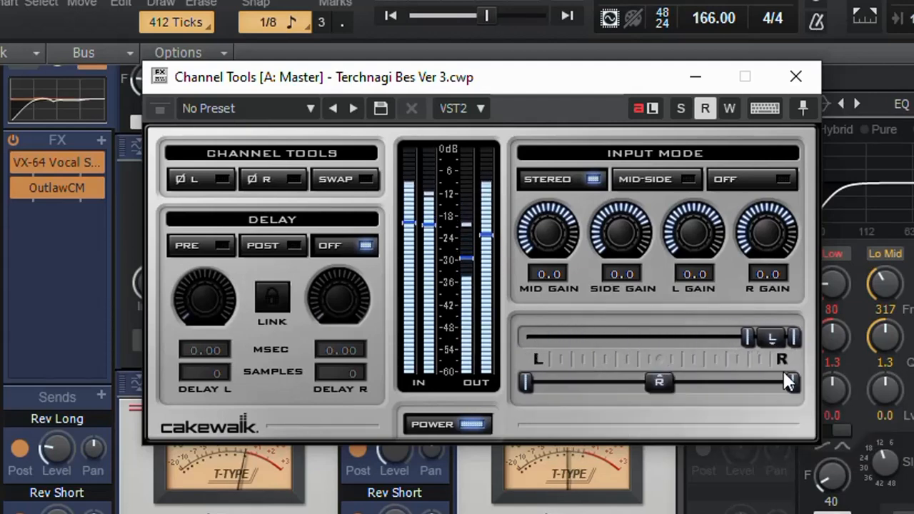
mouse_move(795, 385)
left_mouse_down()
mouse_move(542, 382)
mouse_move(706, 391)
mouse_move(790, 349)
mouse_move(517, 334)
left_mouse_up()
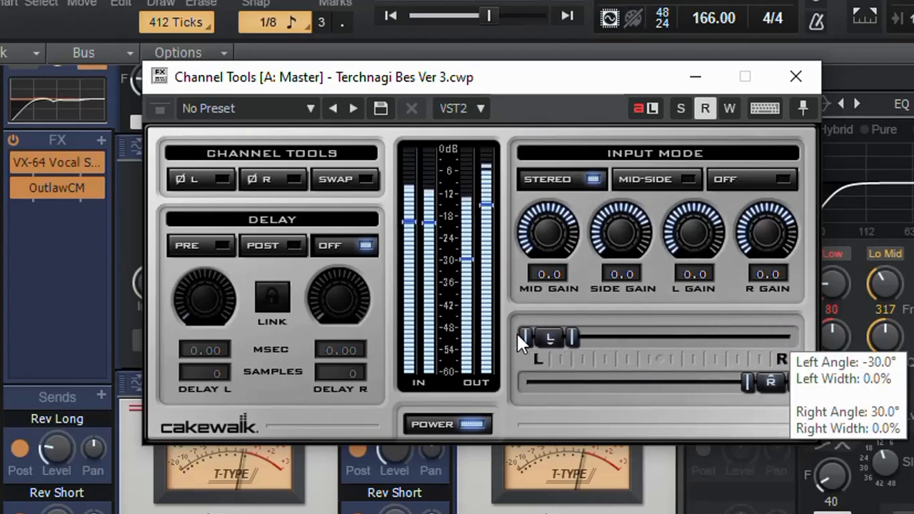
mouse_move(632, 360)
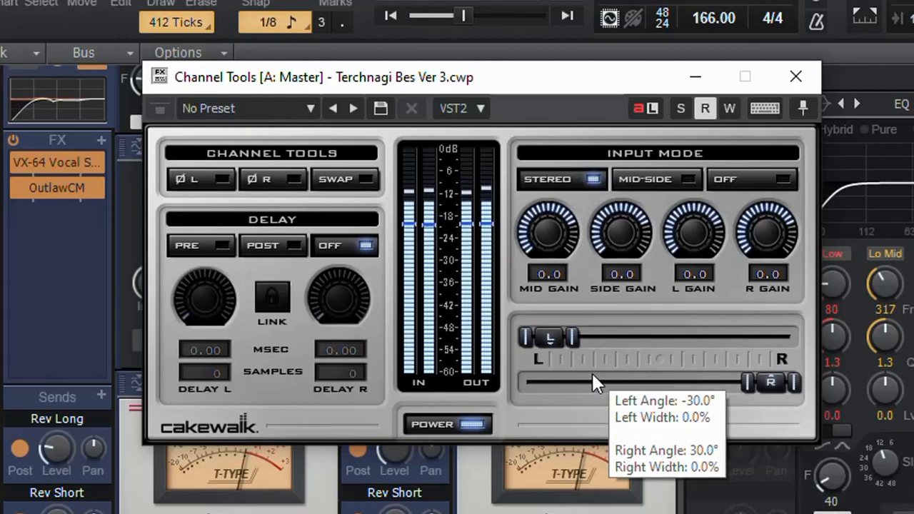
- Pan both channels to the centre at 0.0° with 0.0% width, and power off the plug-in's processing
left_click_drag(550, 337, 669, 336)
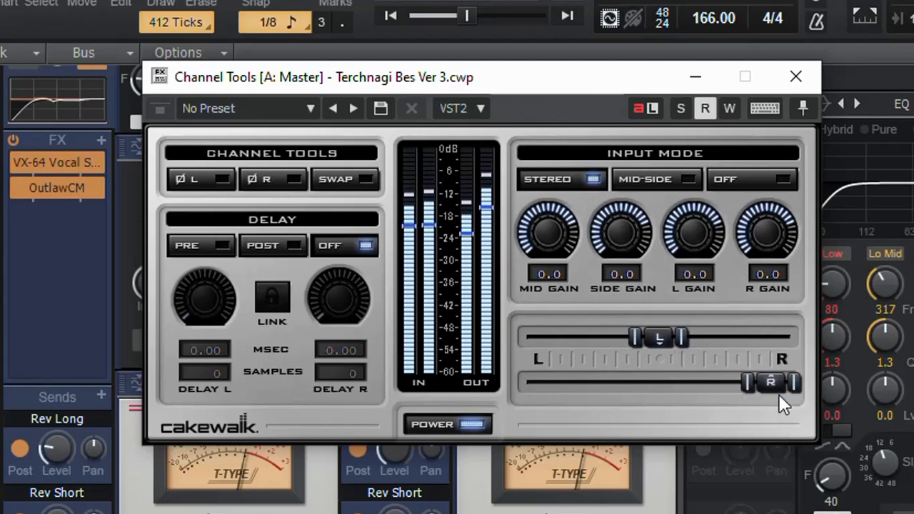
left_click_drag(775, 384, 665, 383)
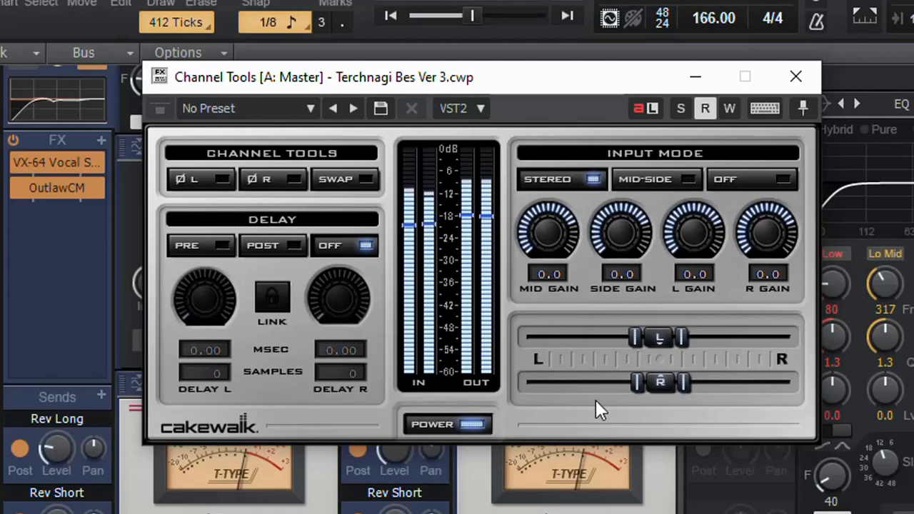
mouse_move(580, 404)
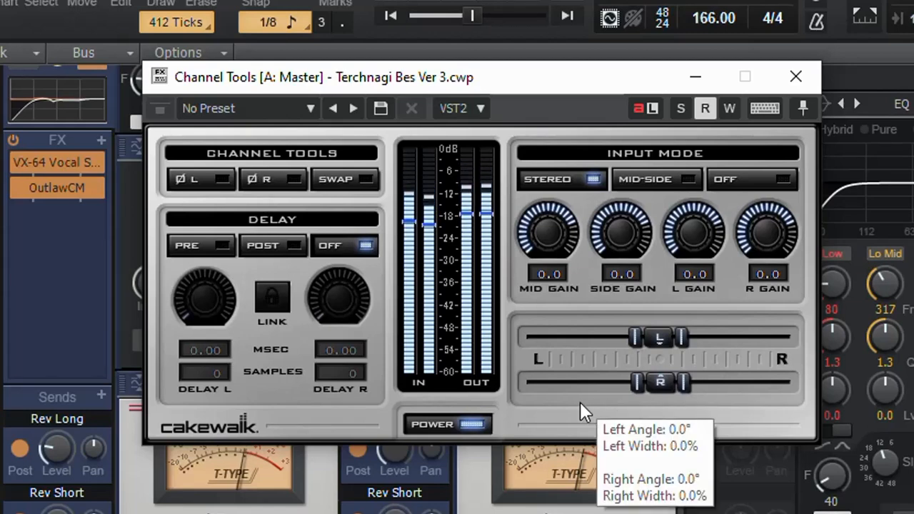
left_click(472, 424)
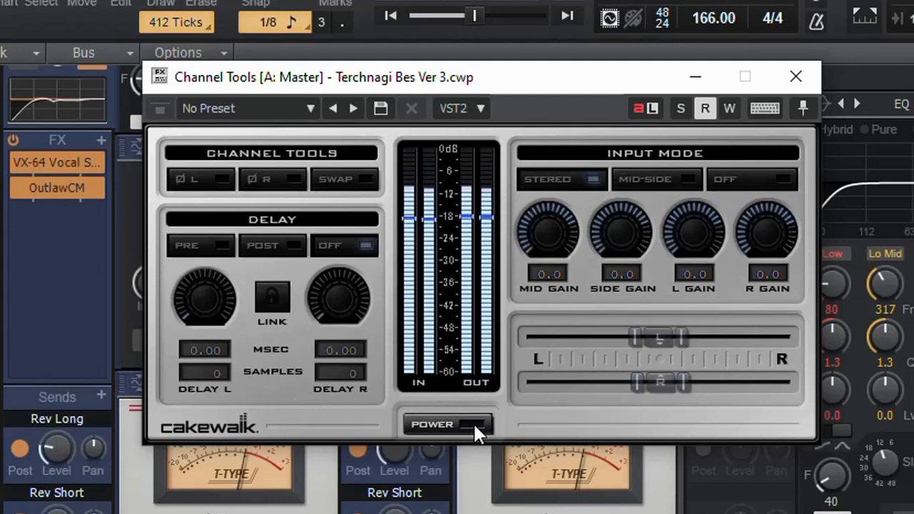
- Power the plug-in's processing back on and, with its window closed, bypass and re-enable Channel Tools in the Master bus's FX rack
left_click(473, 424)
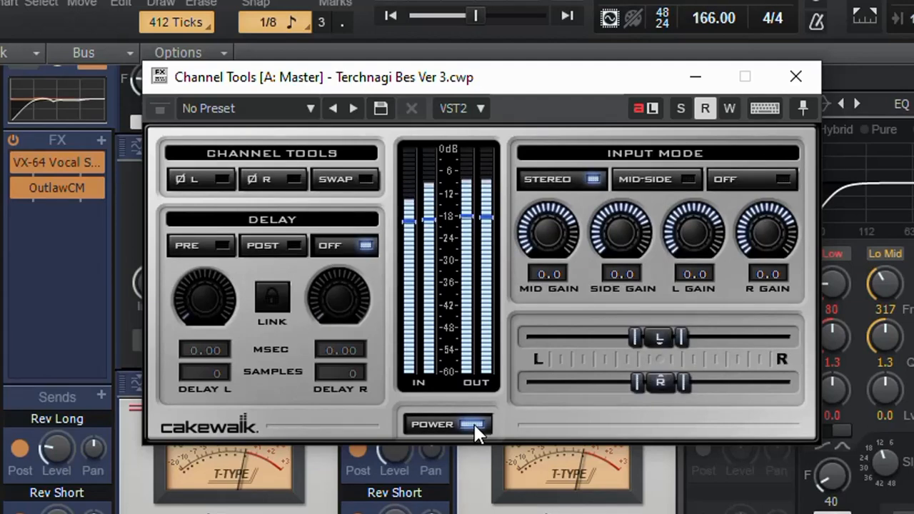
left_click(797, 75)
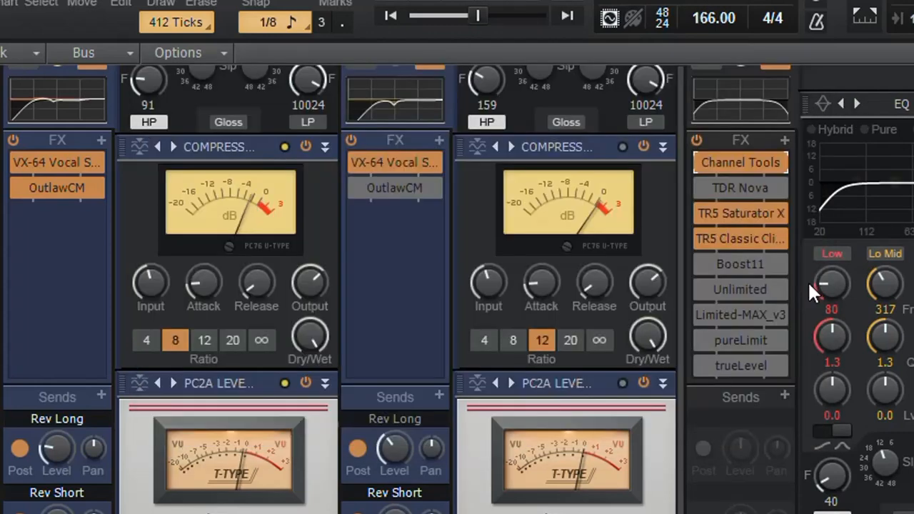
left_click(702, 162)
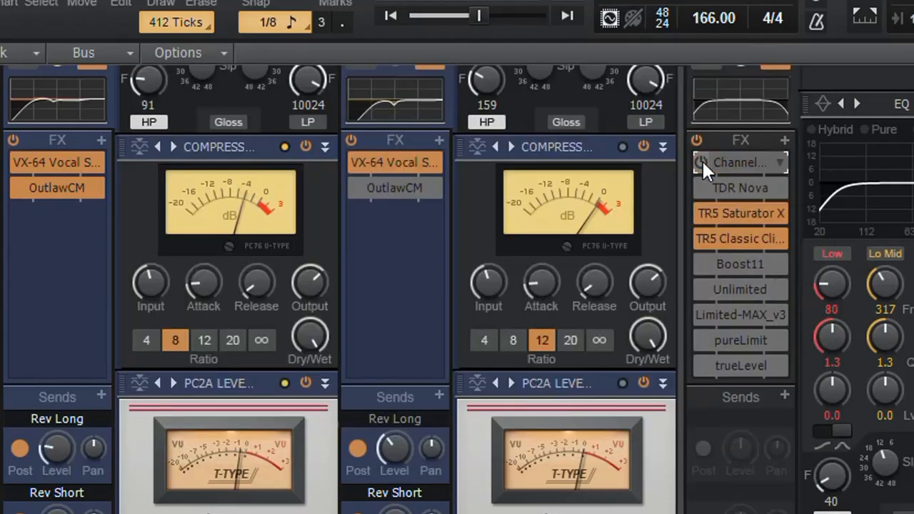
left_click(702, 161)
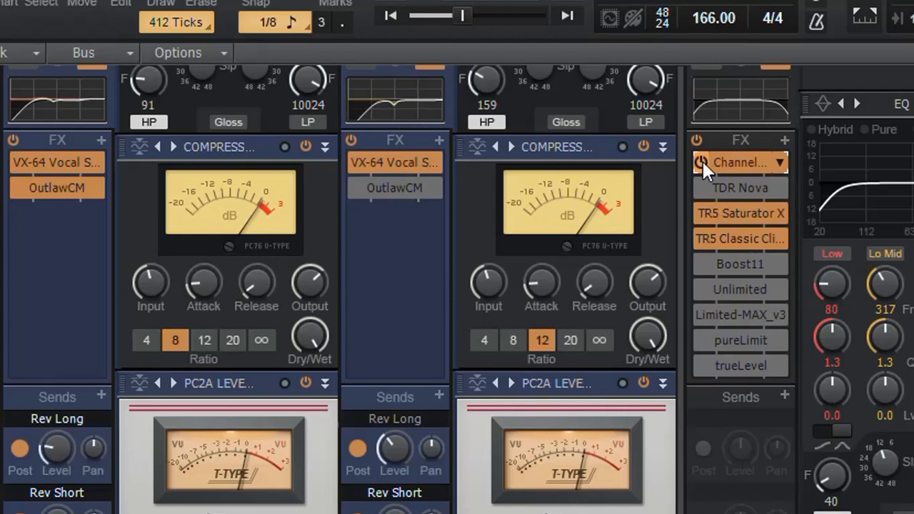
- Reopen Channel Tools and pan the channels fully apart, with the left angle at -30.0° and the right angle at 30.0°
double_click(703, 161)
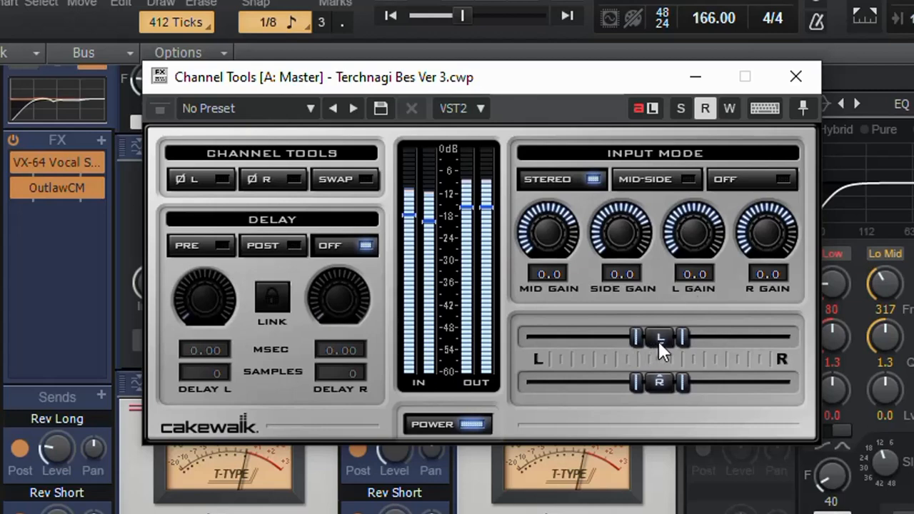
left_click_drag(659, 341, 525, 349)
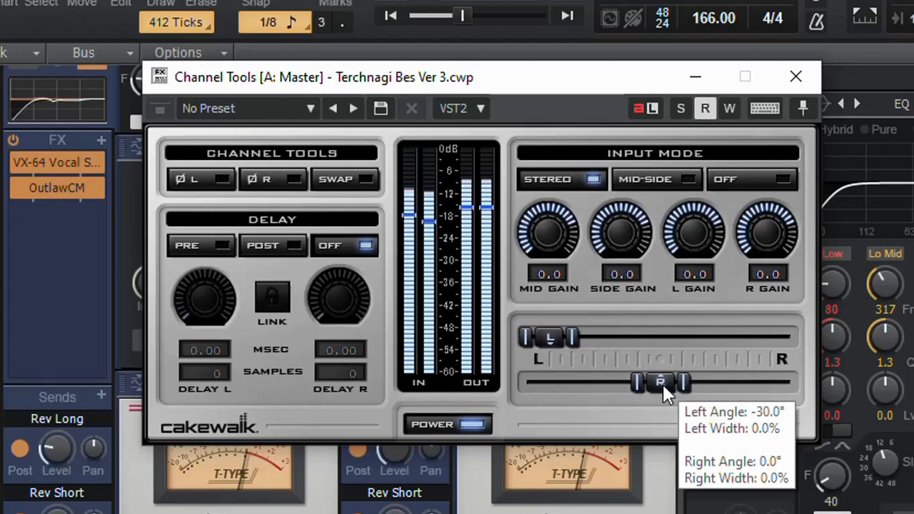
left_click_drag(662, 385, 843, 387)
mouse_move(685, 404)
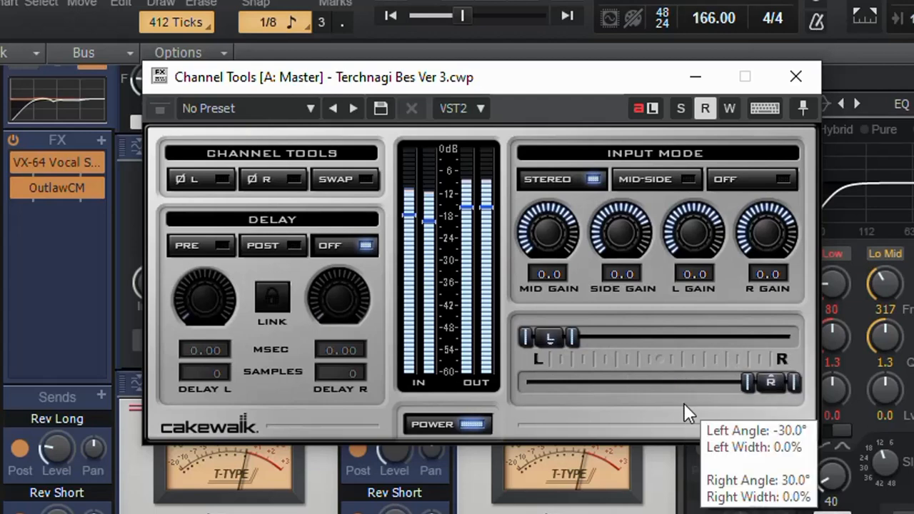